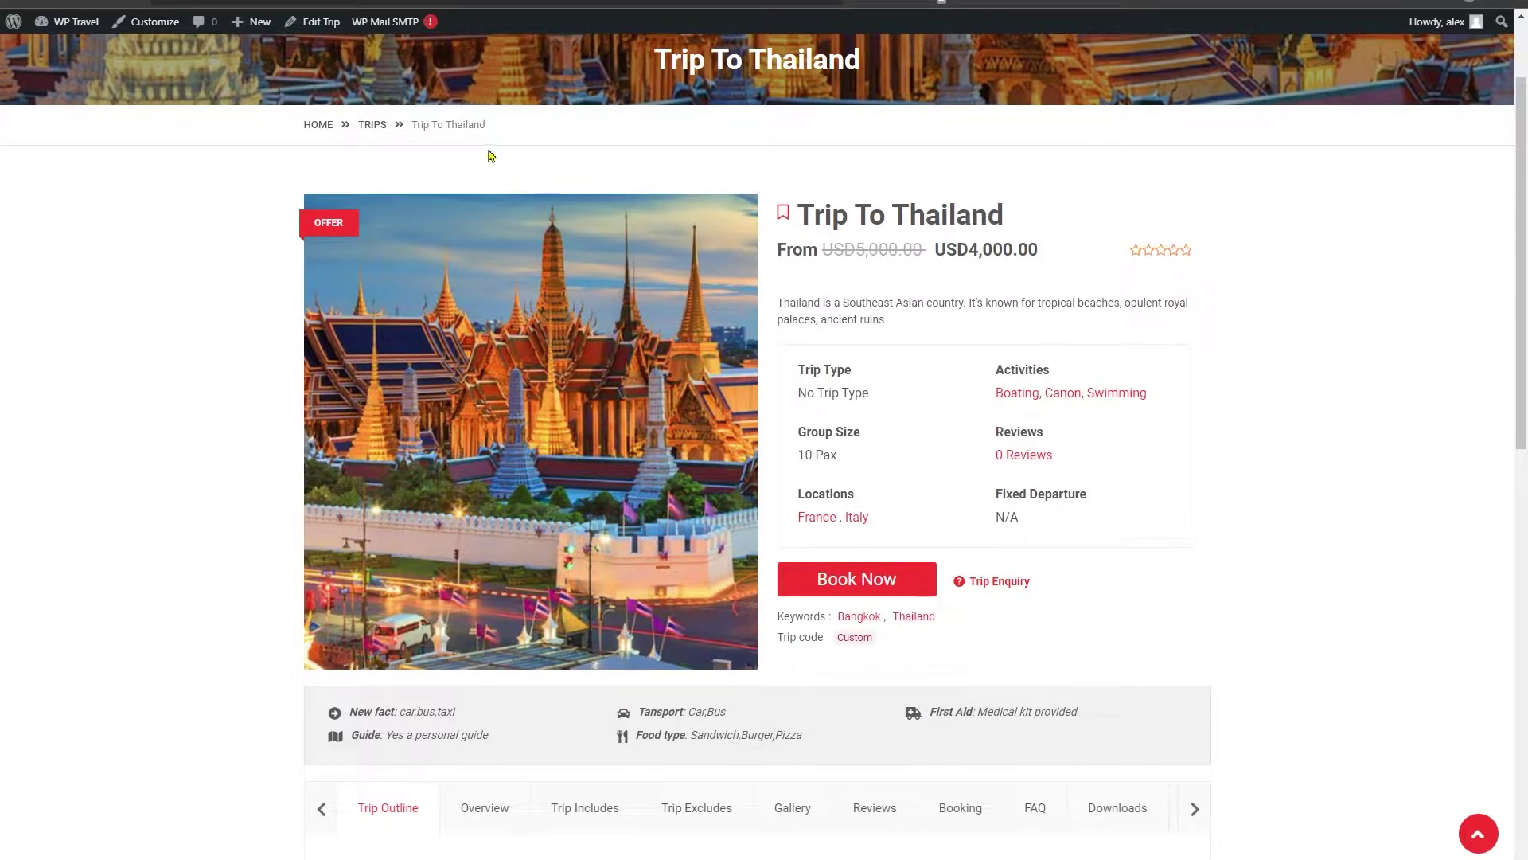
Scroll down the All Trips list to review the four trips
scroll(490, 155, "down", 5)
scroll(490, 155, "down", 5)
scroll(490, 155, "down", 2)
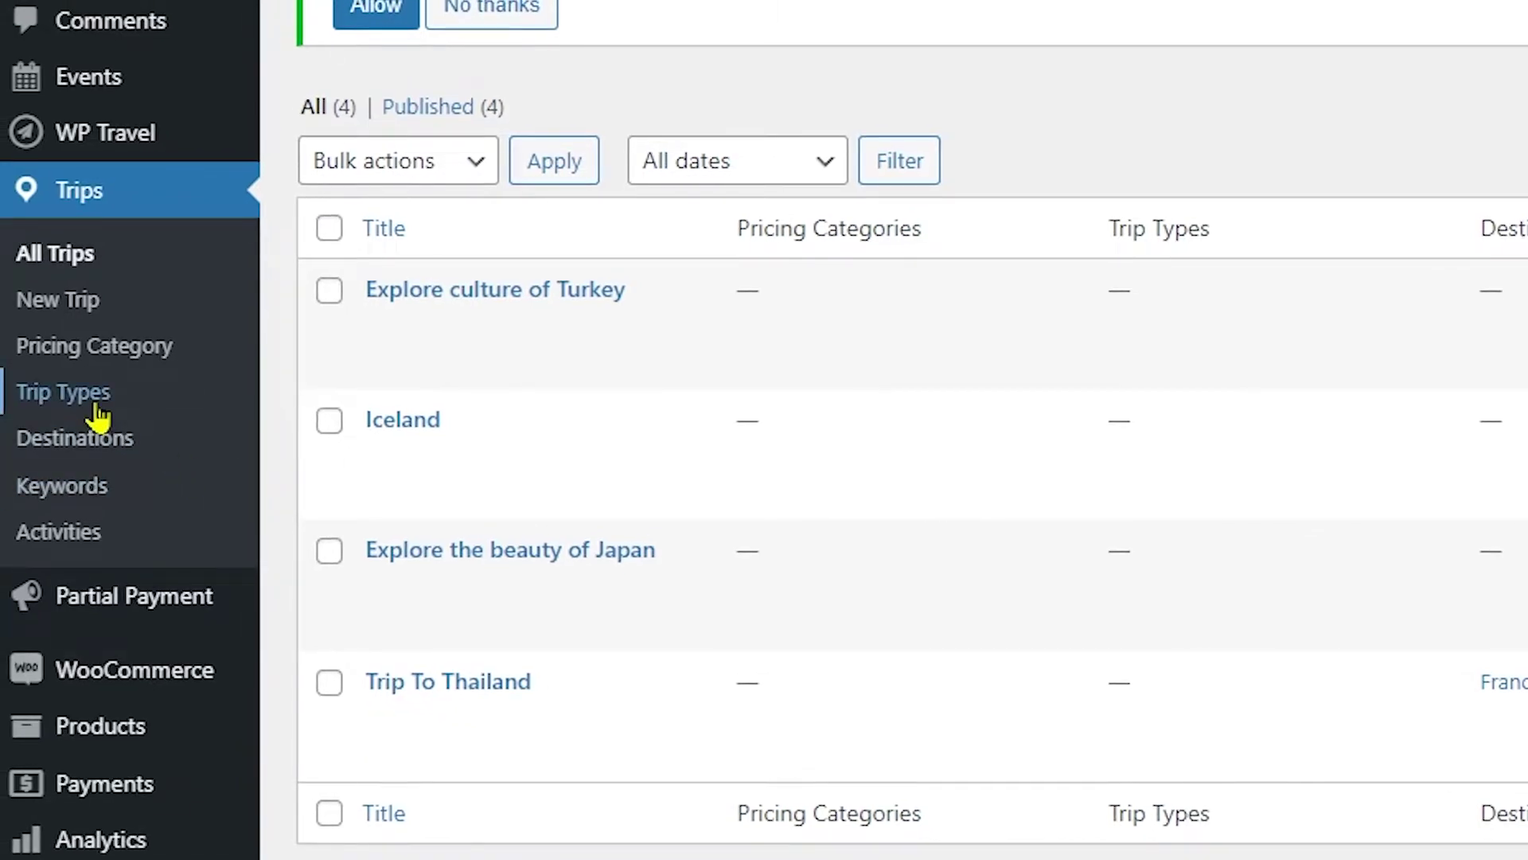
Add a 'London' trip type with slug 'london', then delete it again
left_click(96, 406)
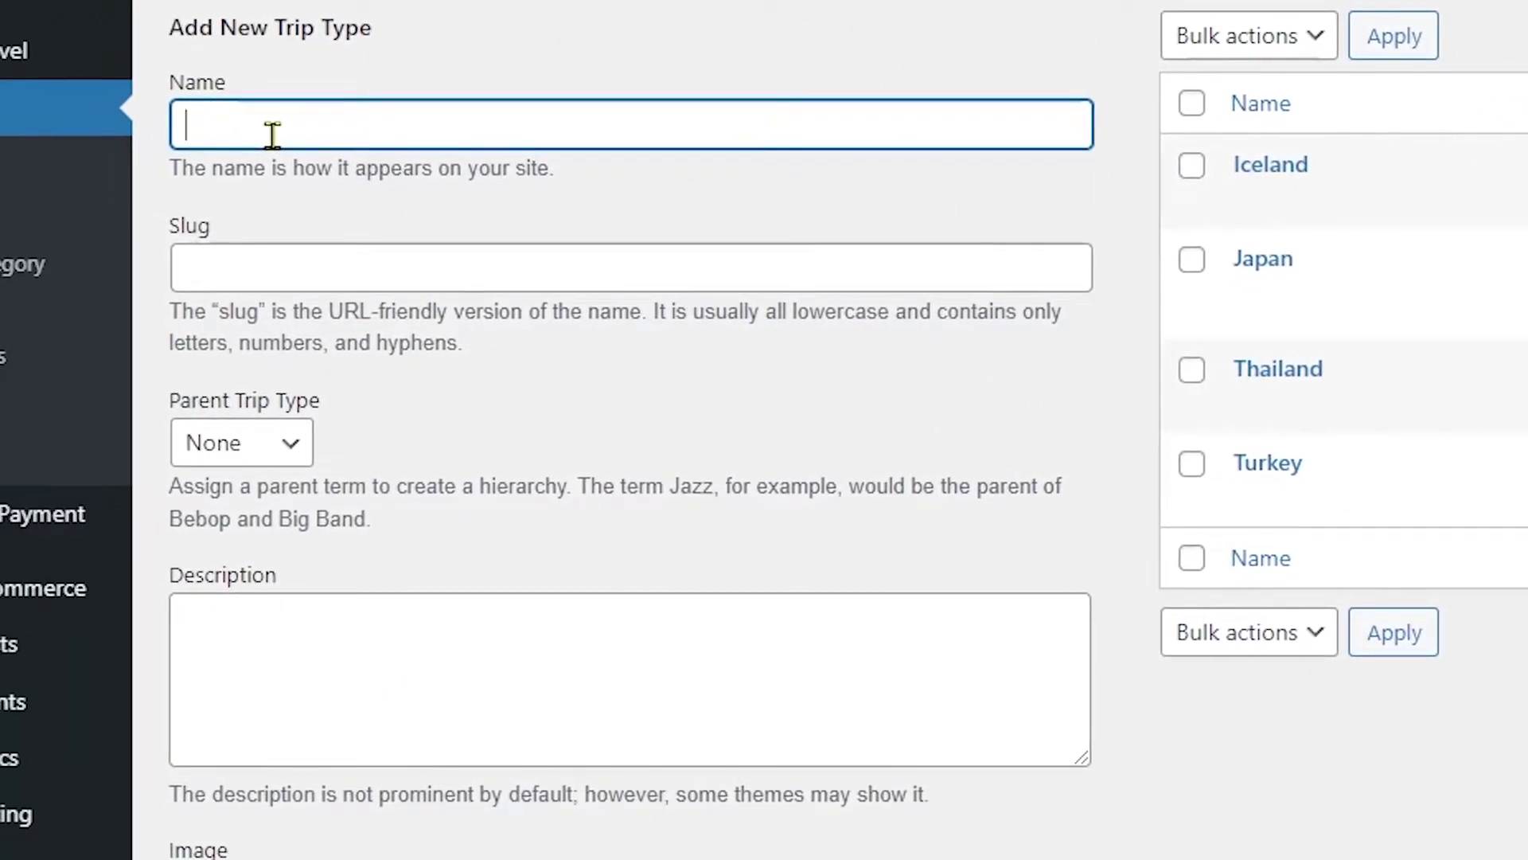
type("London")
left_click(312, 277)
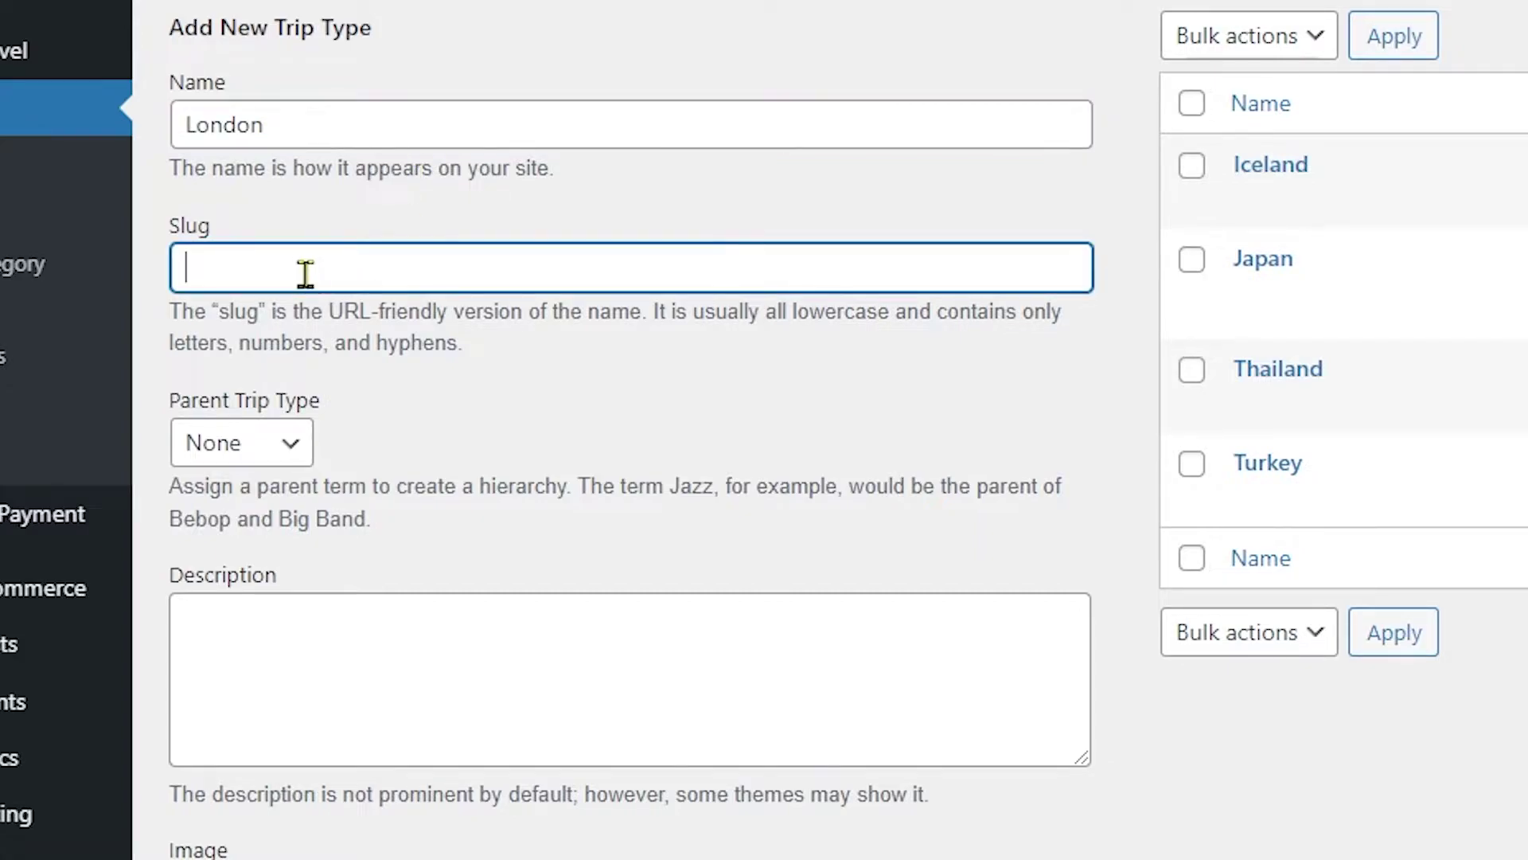
type("london")
left_click(340, 732)
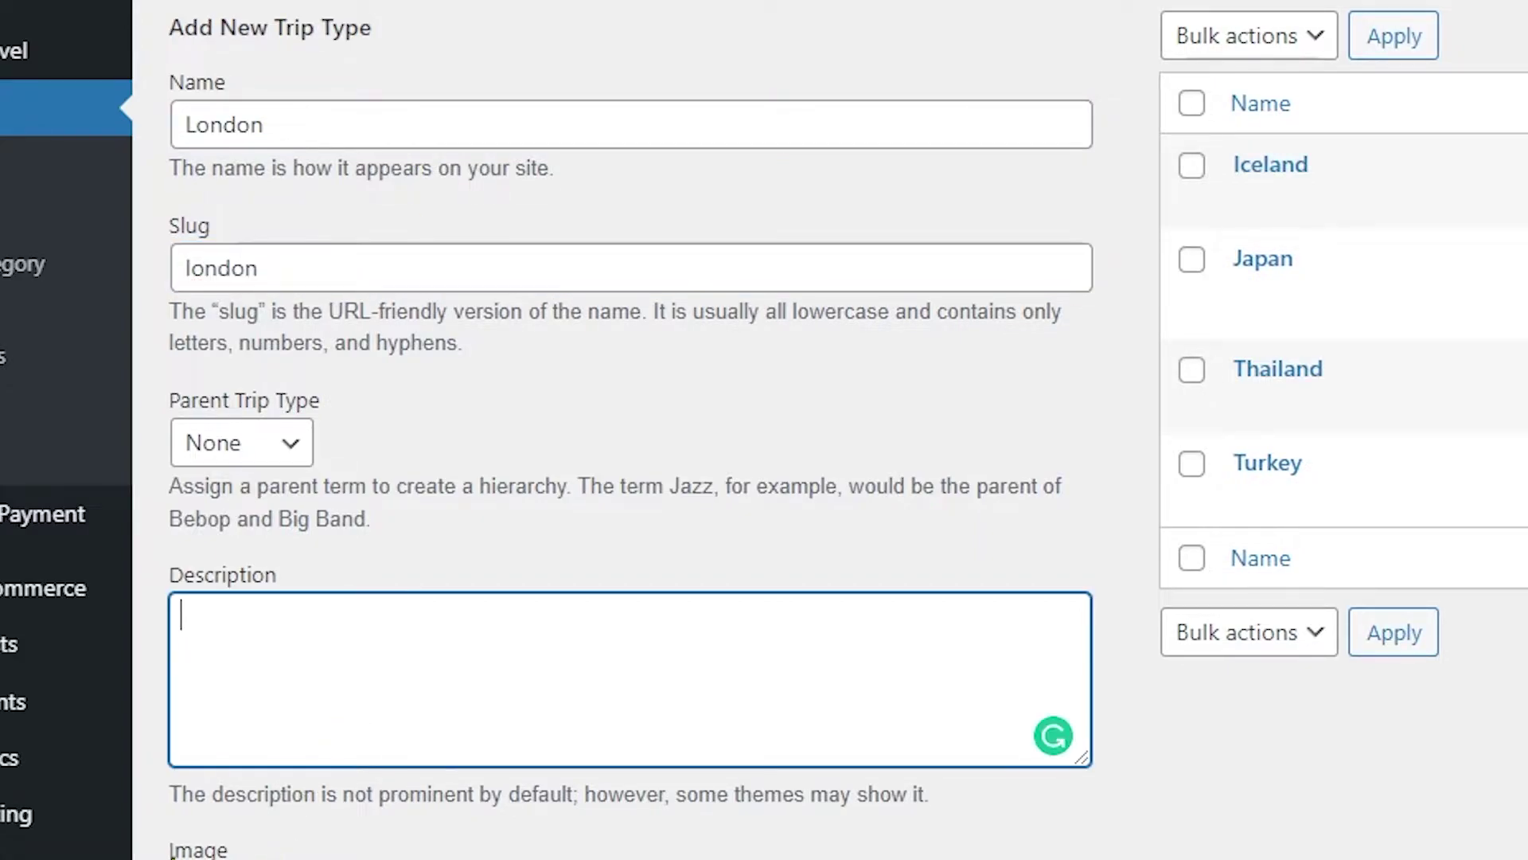
scroll(219, 796, "down", 3)
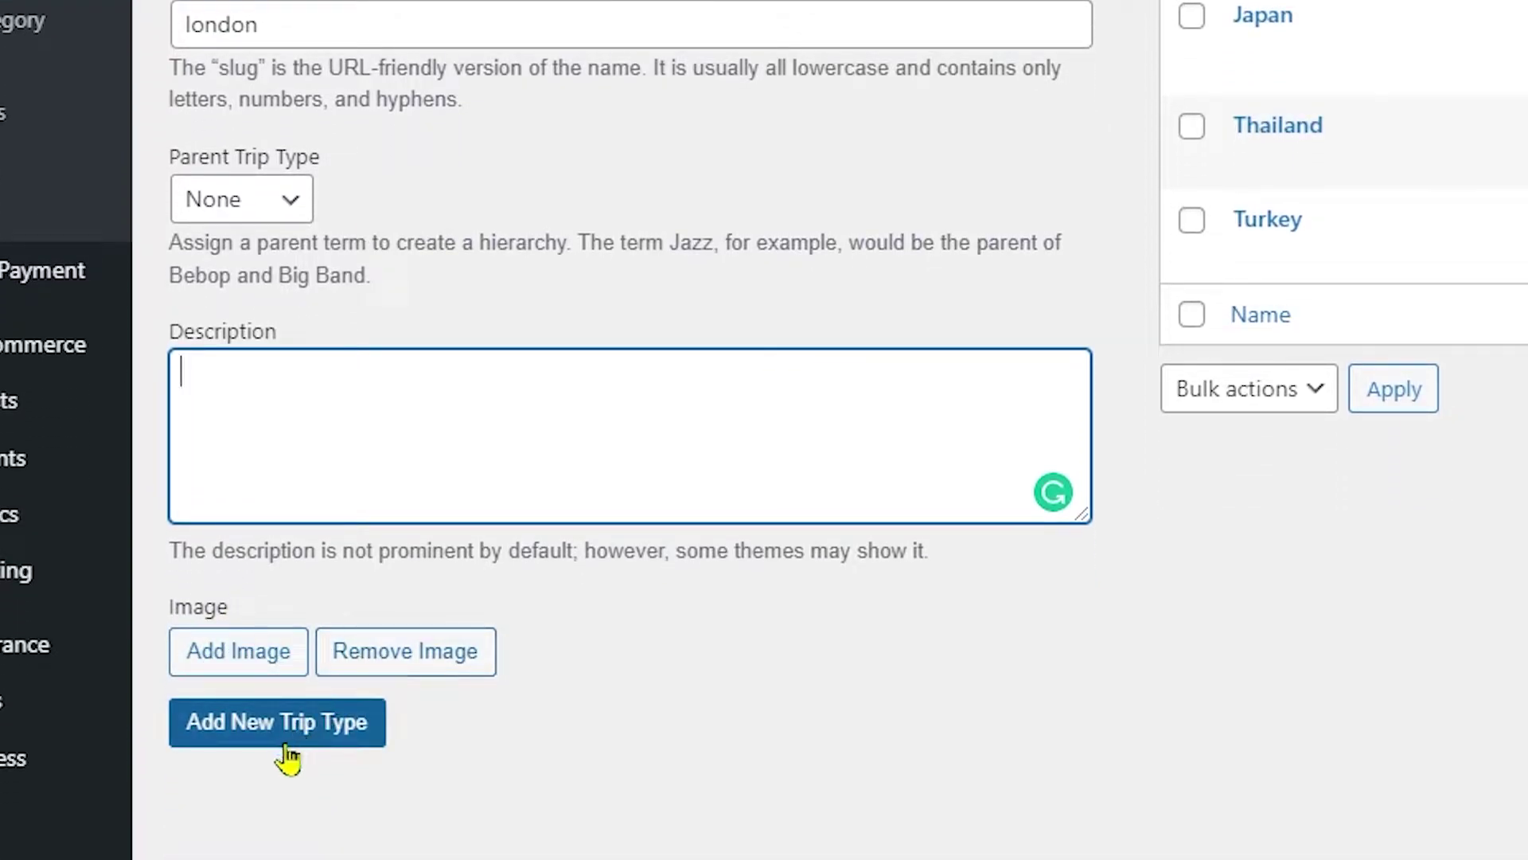
left_click(244, 752)
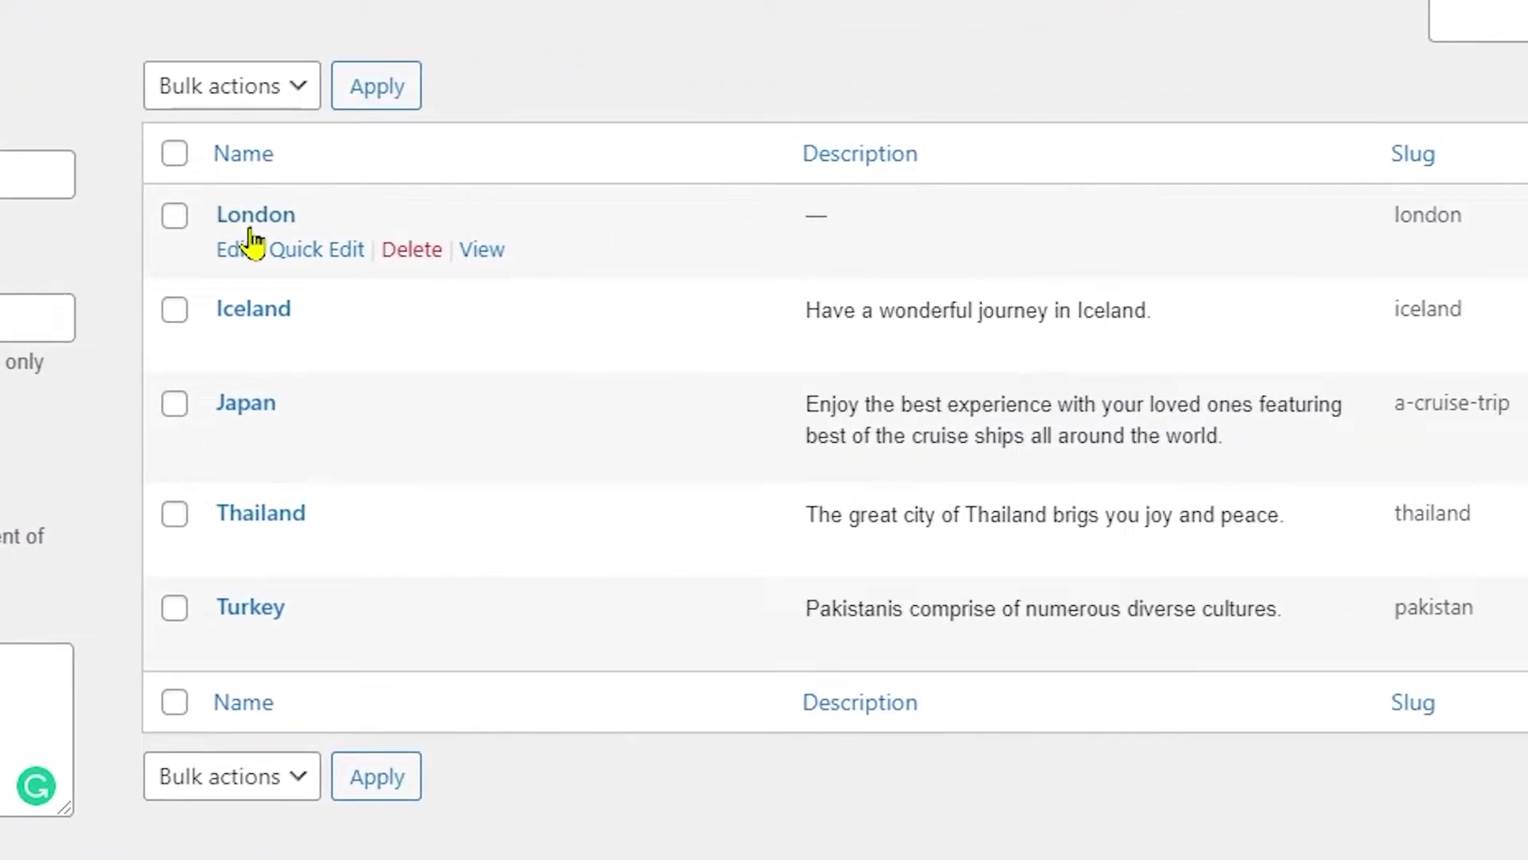
left_click(411, 251)
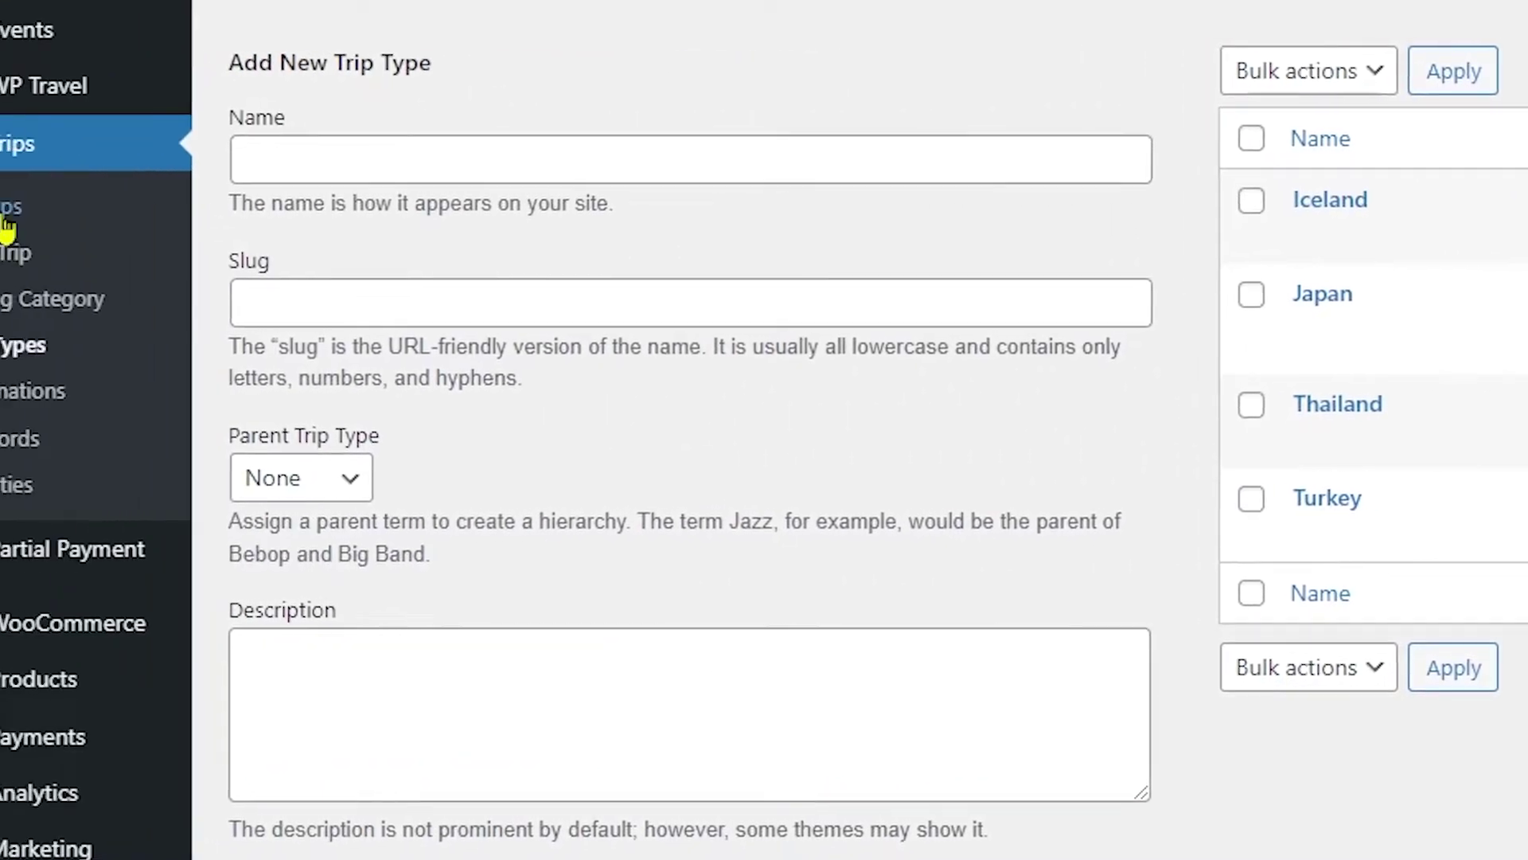
Tick Iceland, Japan and Turkey as Trip To Thailand's trip types and update it
left_click(64, 225)
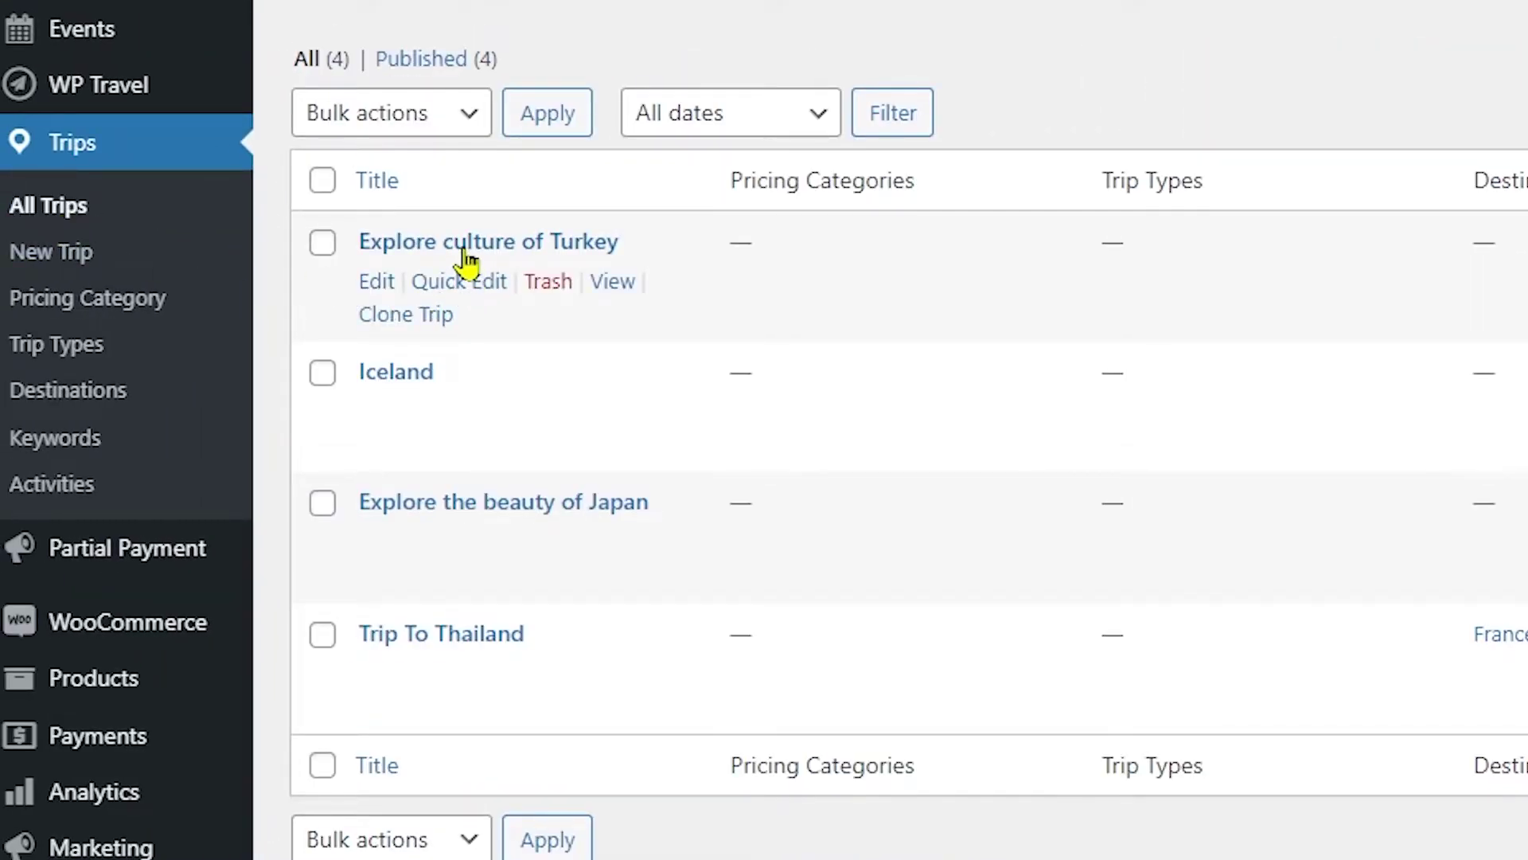
left_click(442, 636)
scroll(923, 402, "down", 3)
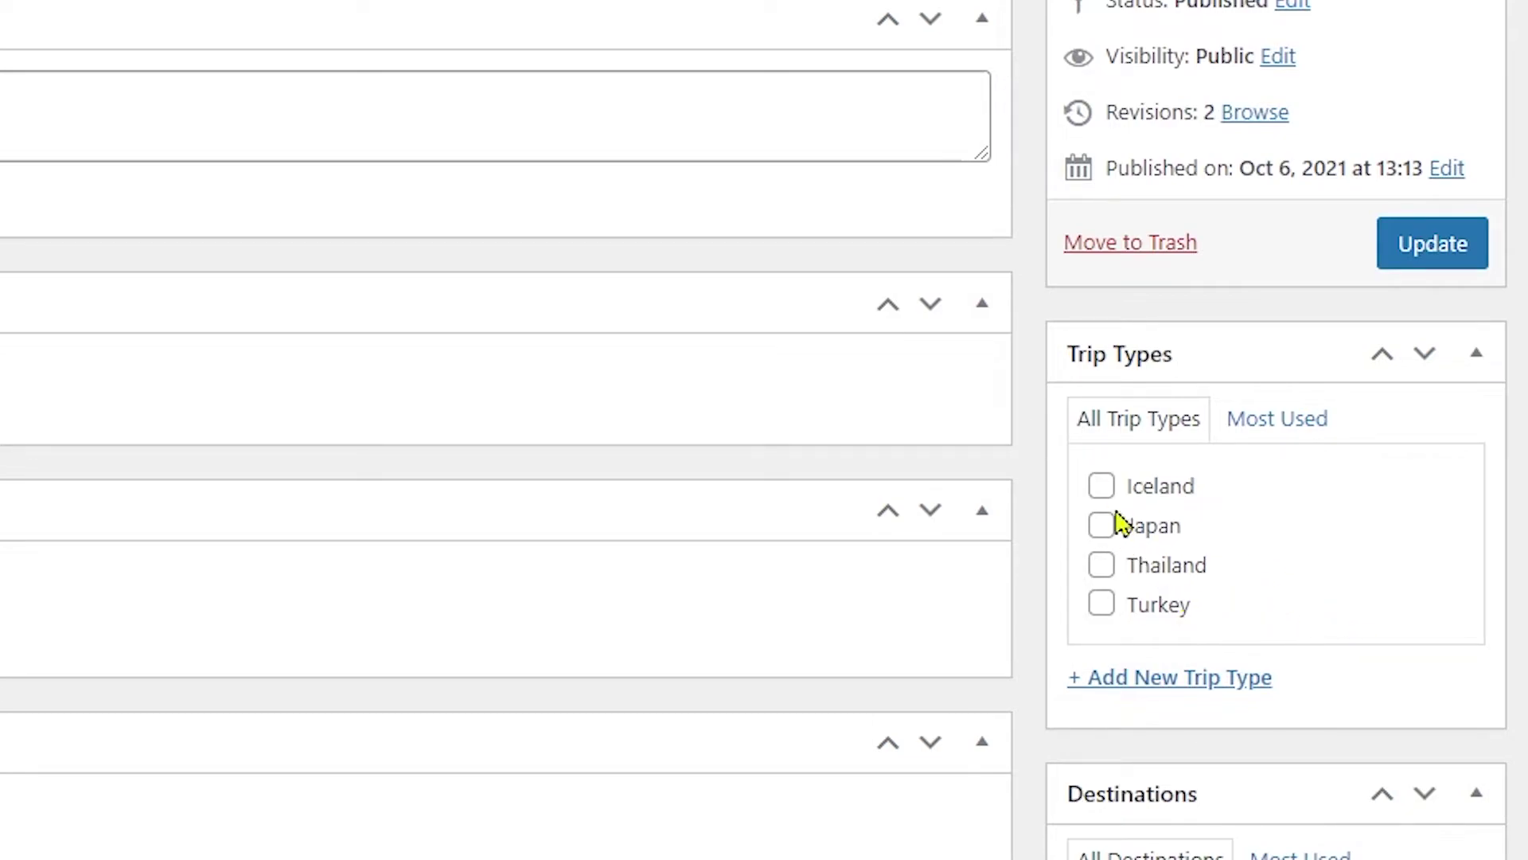
left_click(1101, 486)
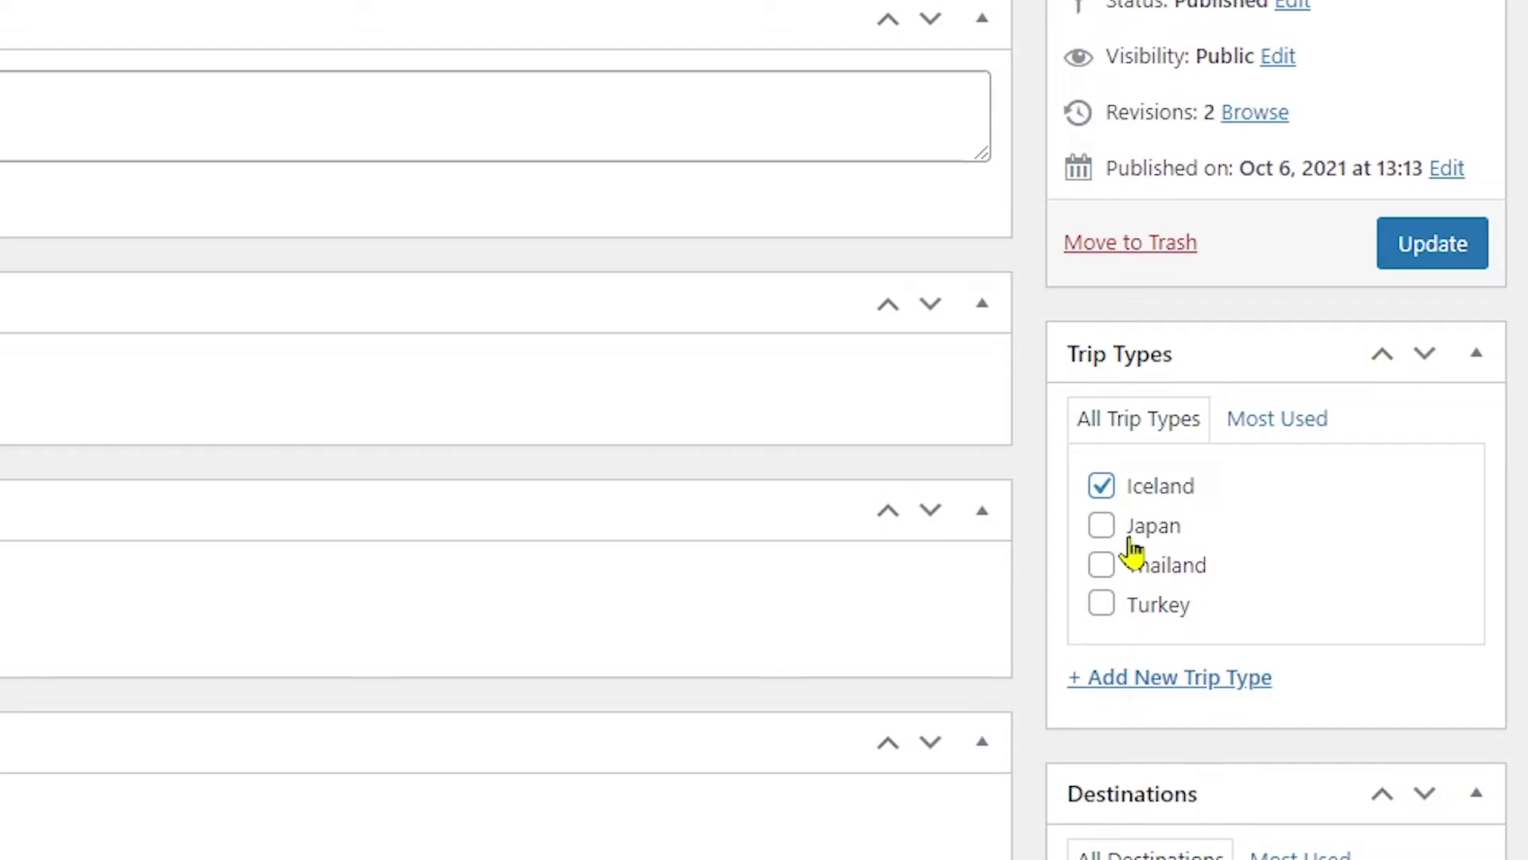
left_click(1105, 528)
left_click(1101, 607)
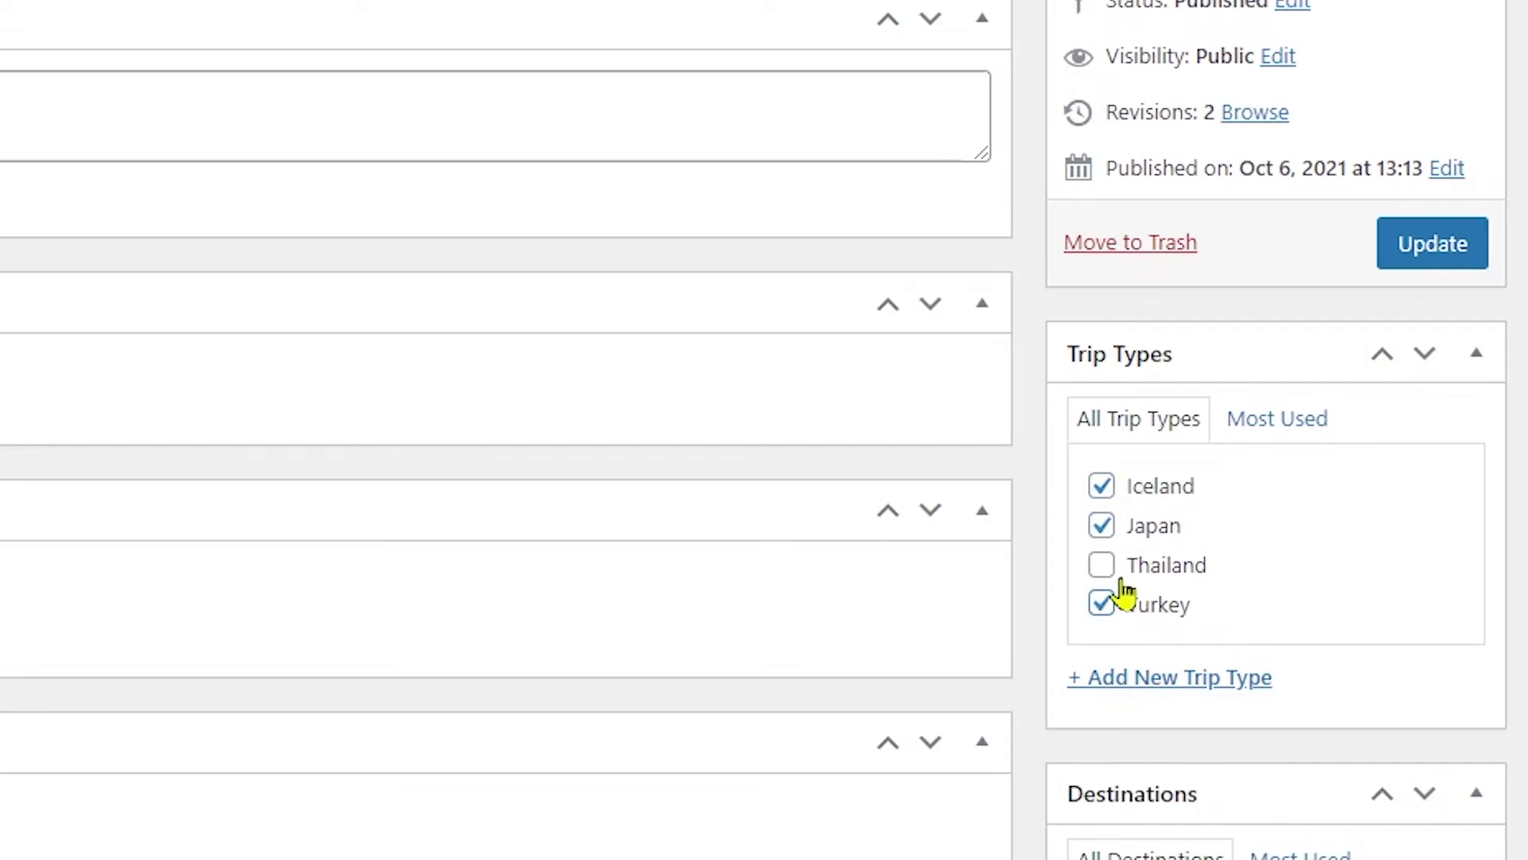
left_click(1420, 249)
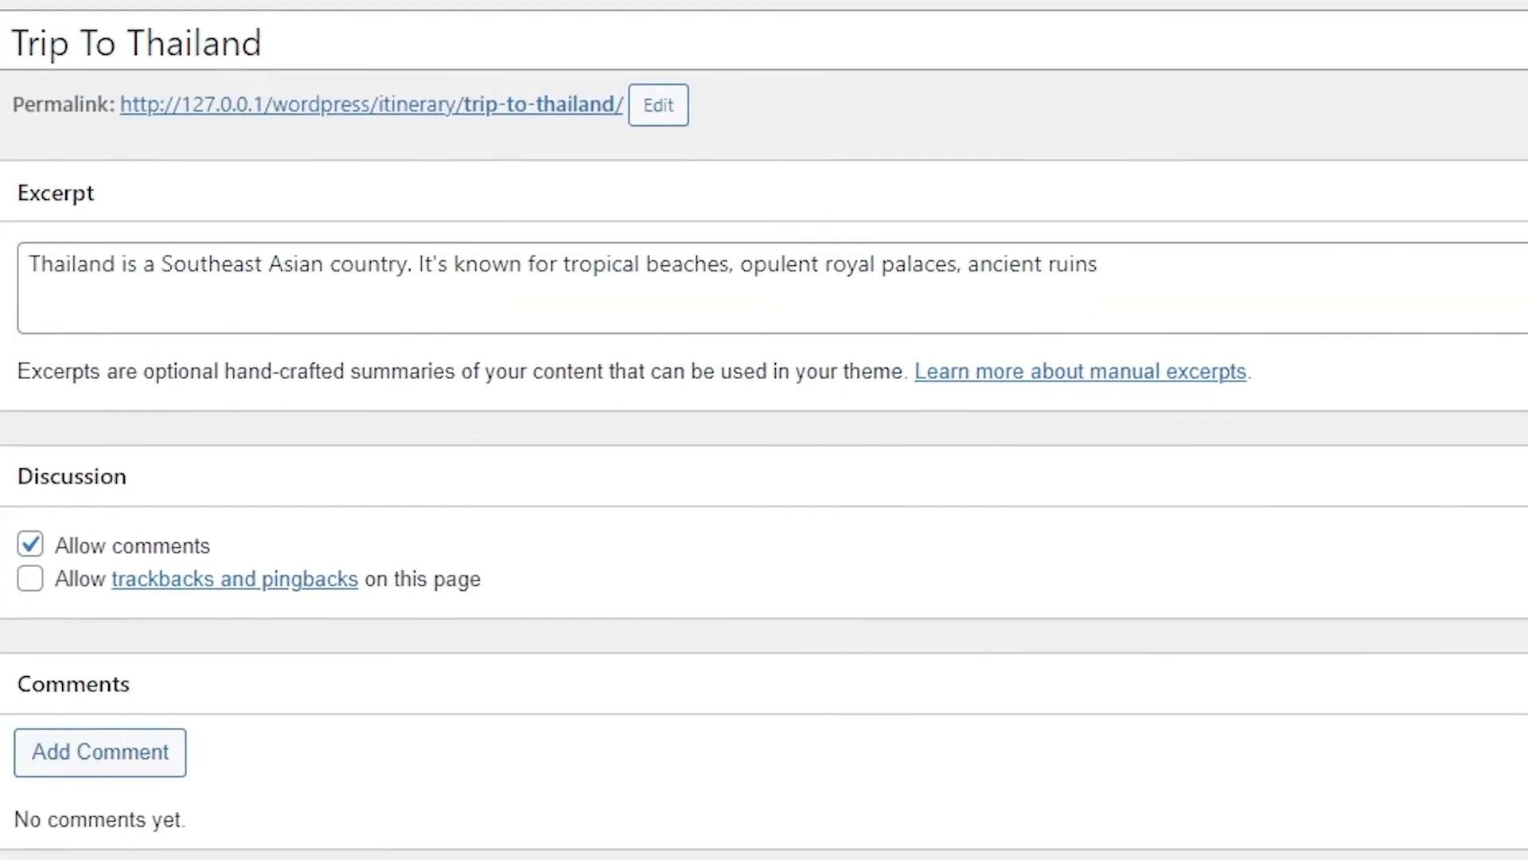
Add the Turkey and Thailand trip types to the Iceland trip and update it
left_click(101, 284)
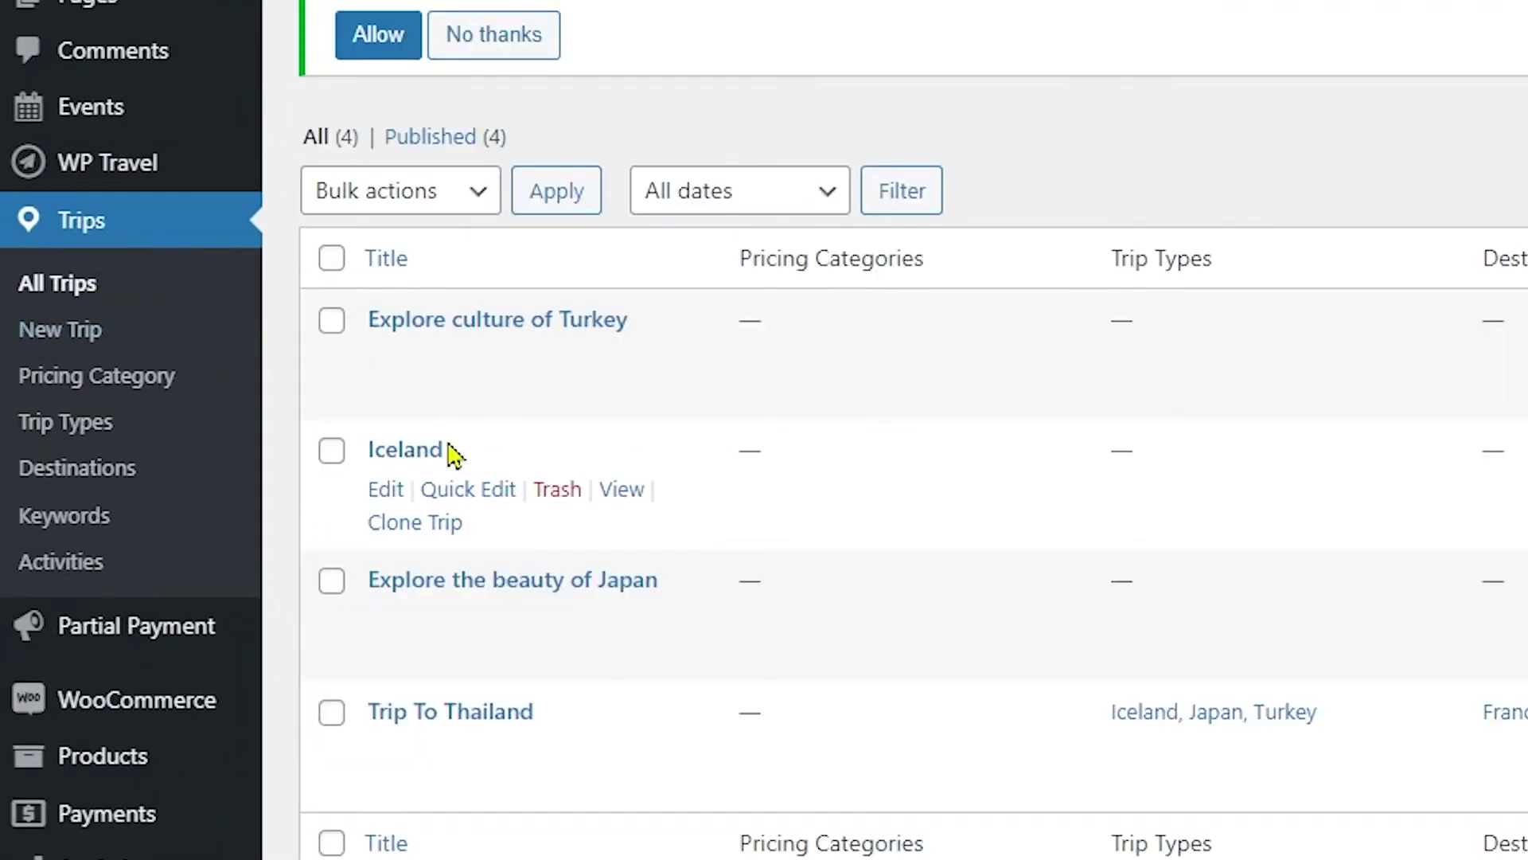
left_click(422, 458)
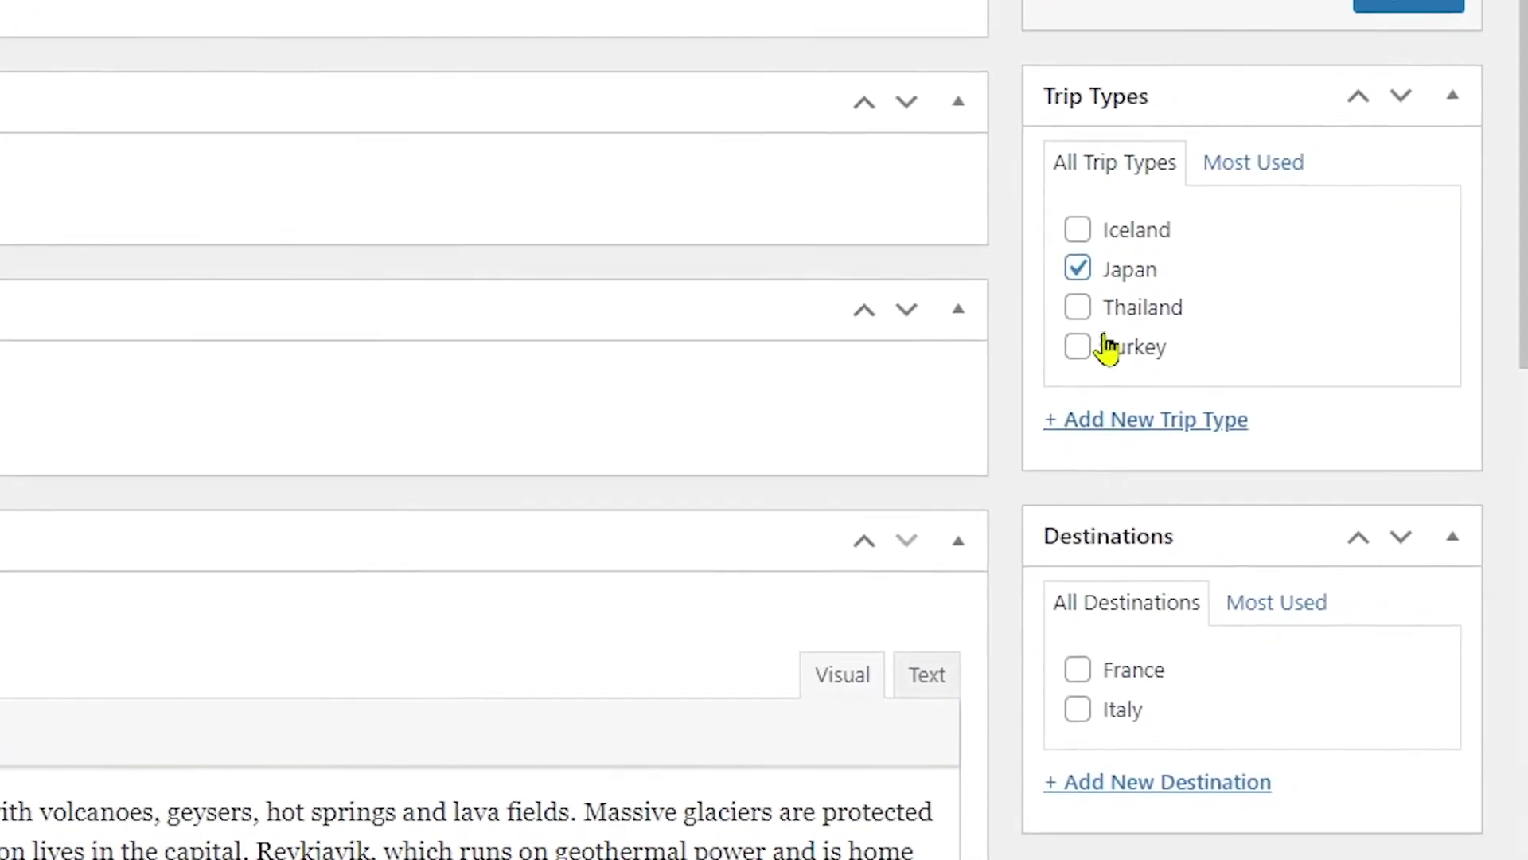
left_click(1102, 457)
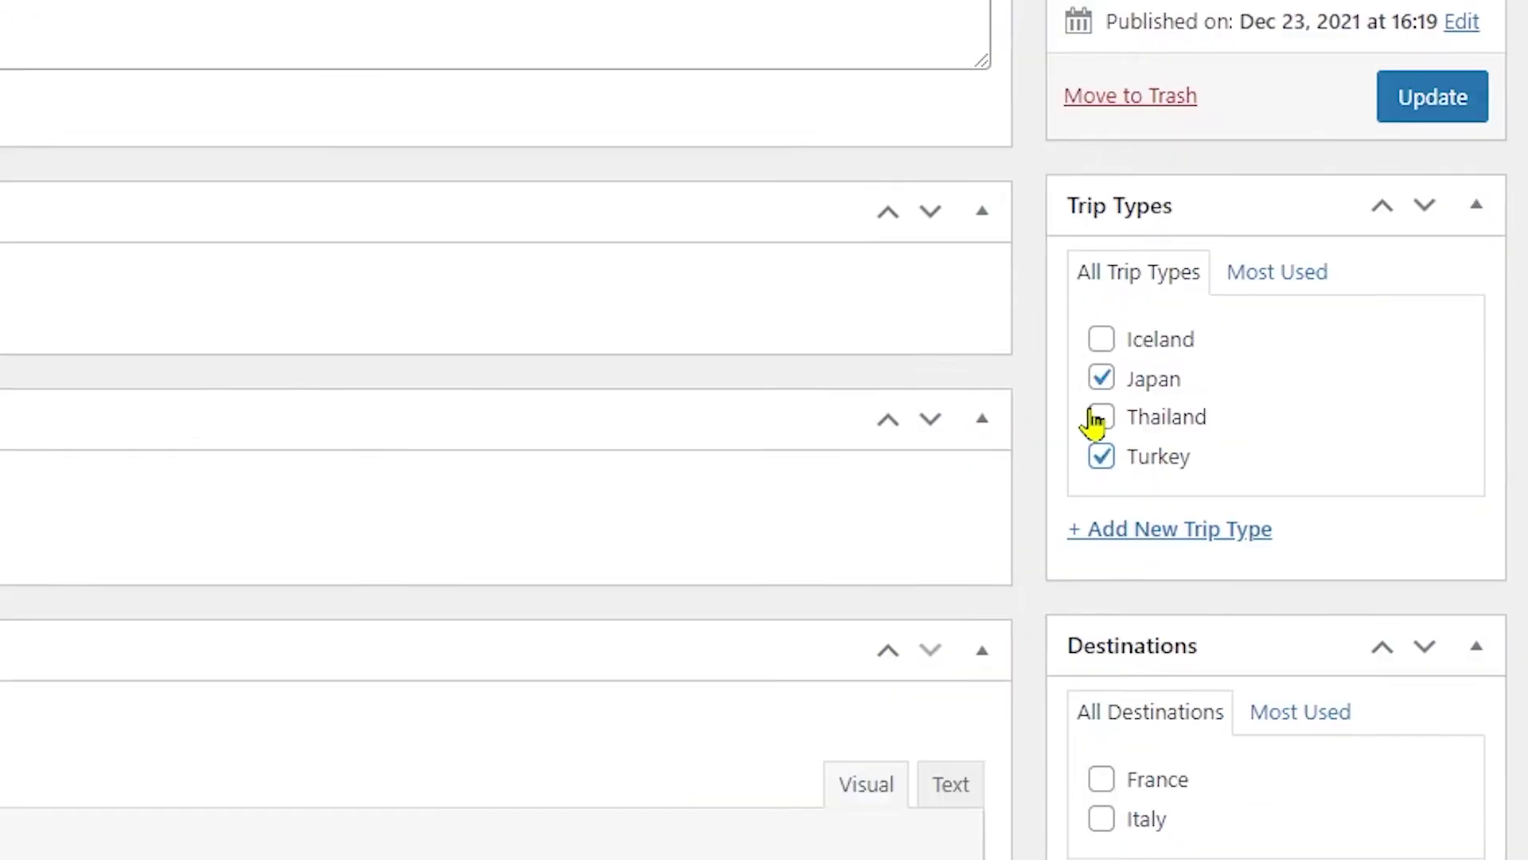
left_click(1102, 417)
left_click(1417, 127)
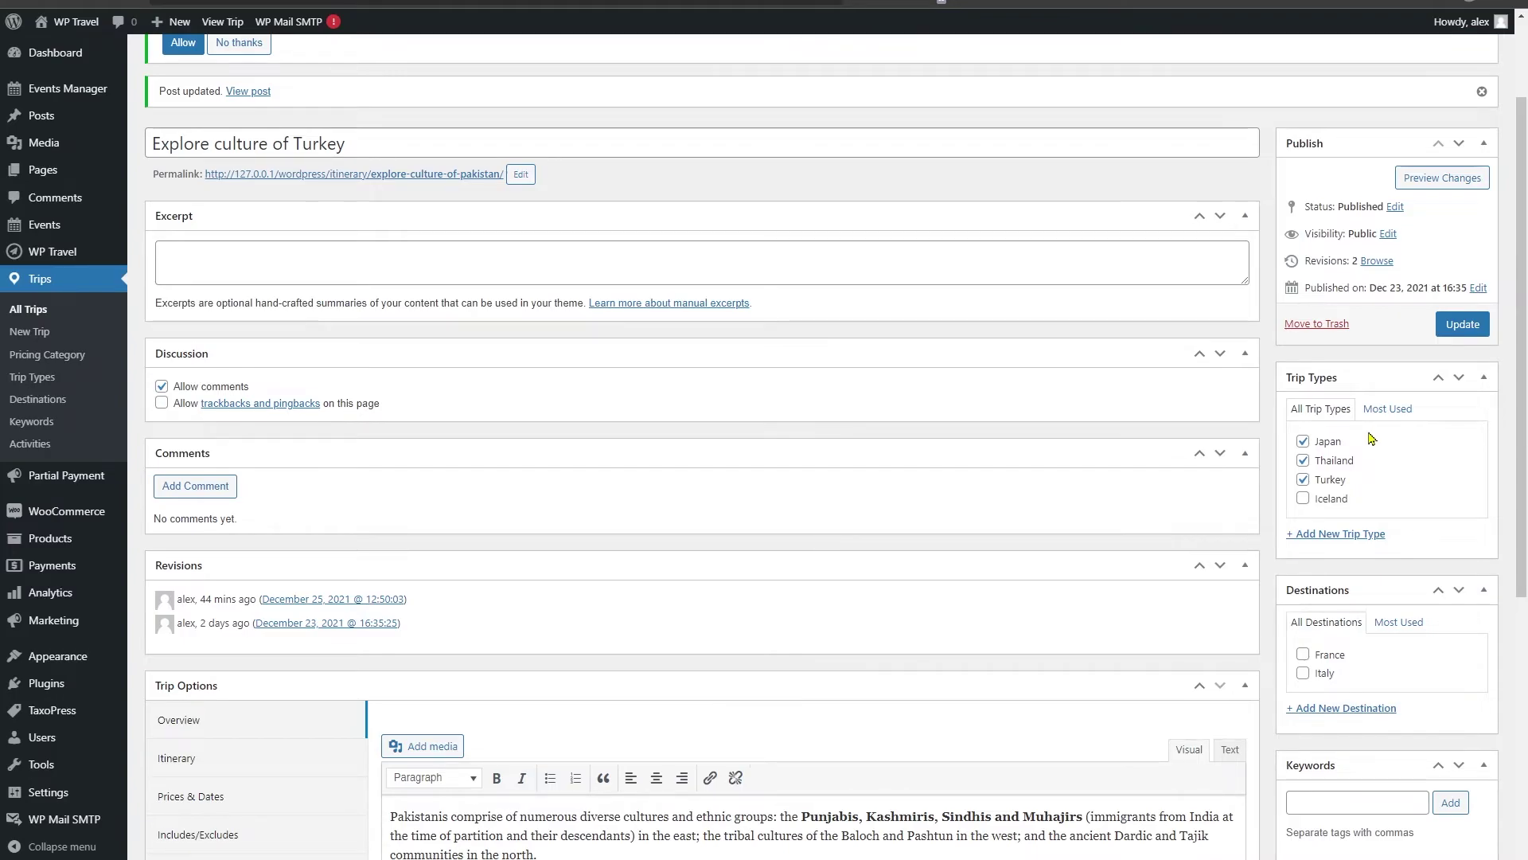
Save Explore culture of Turkey's trip types and scroll Thailand's page to Related Trips
left_click(1468, 333)
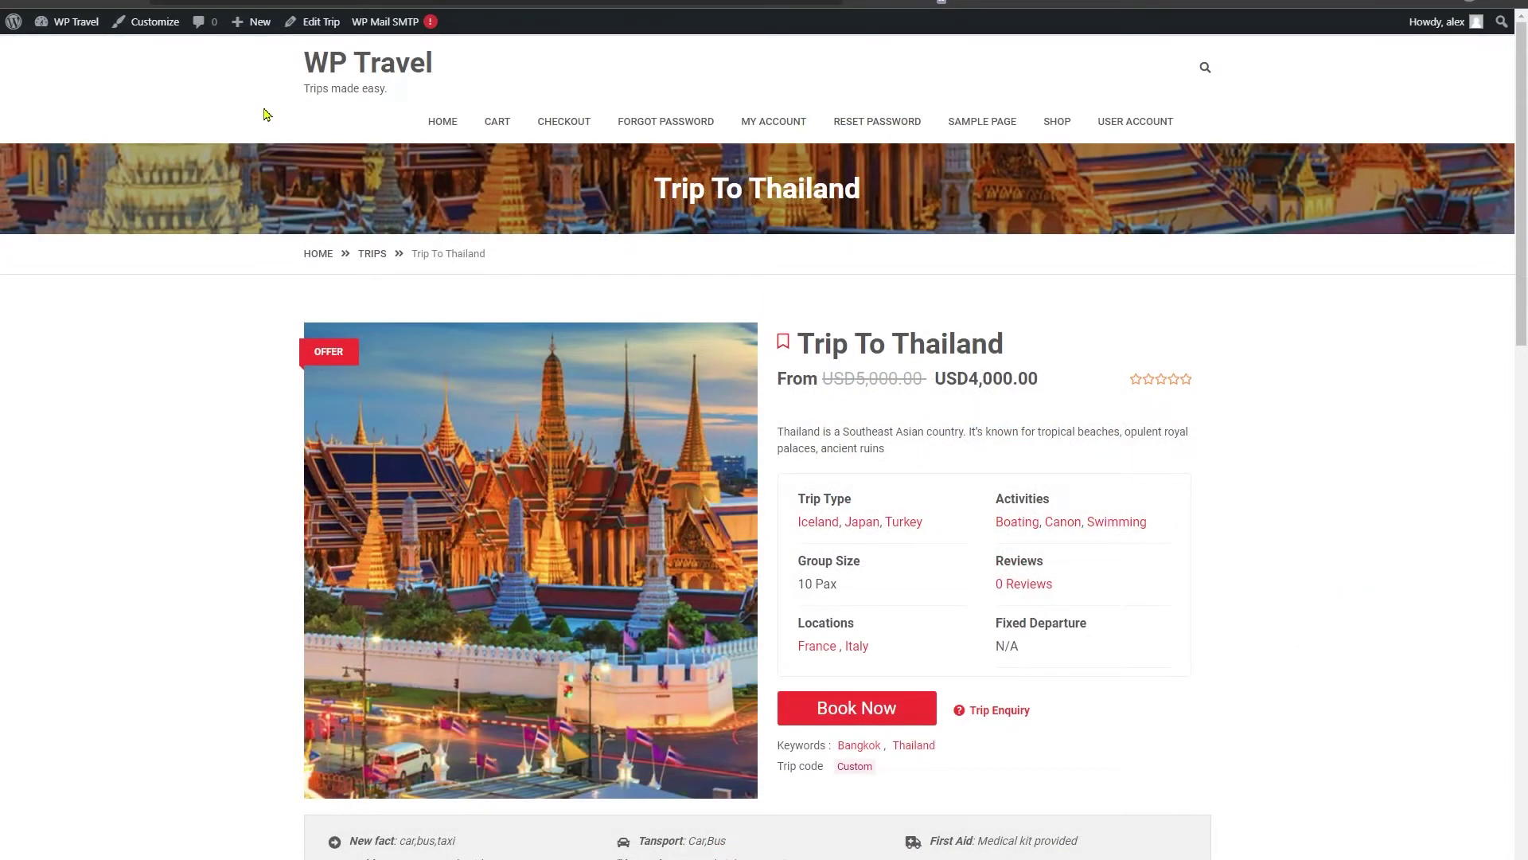
scroll(270, 118, "down", 8)
scroll(273, 120, "down", 3)
scroll(255, 126, "down", 3)
scroll(239, 139, "down", 2)
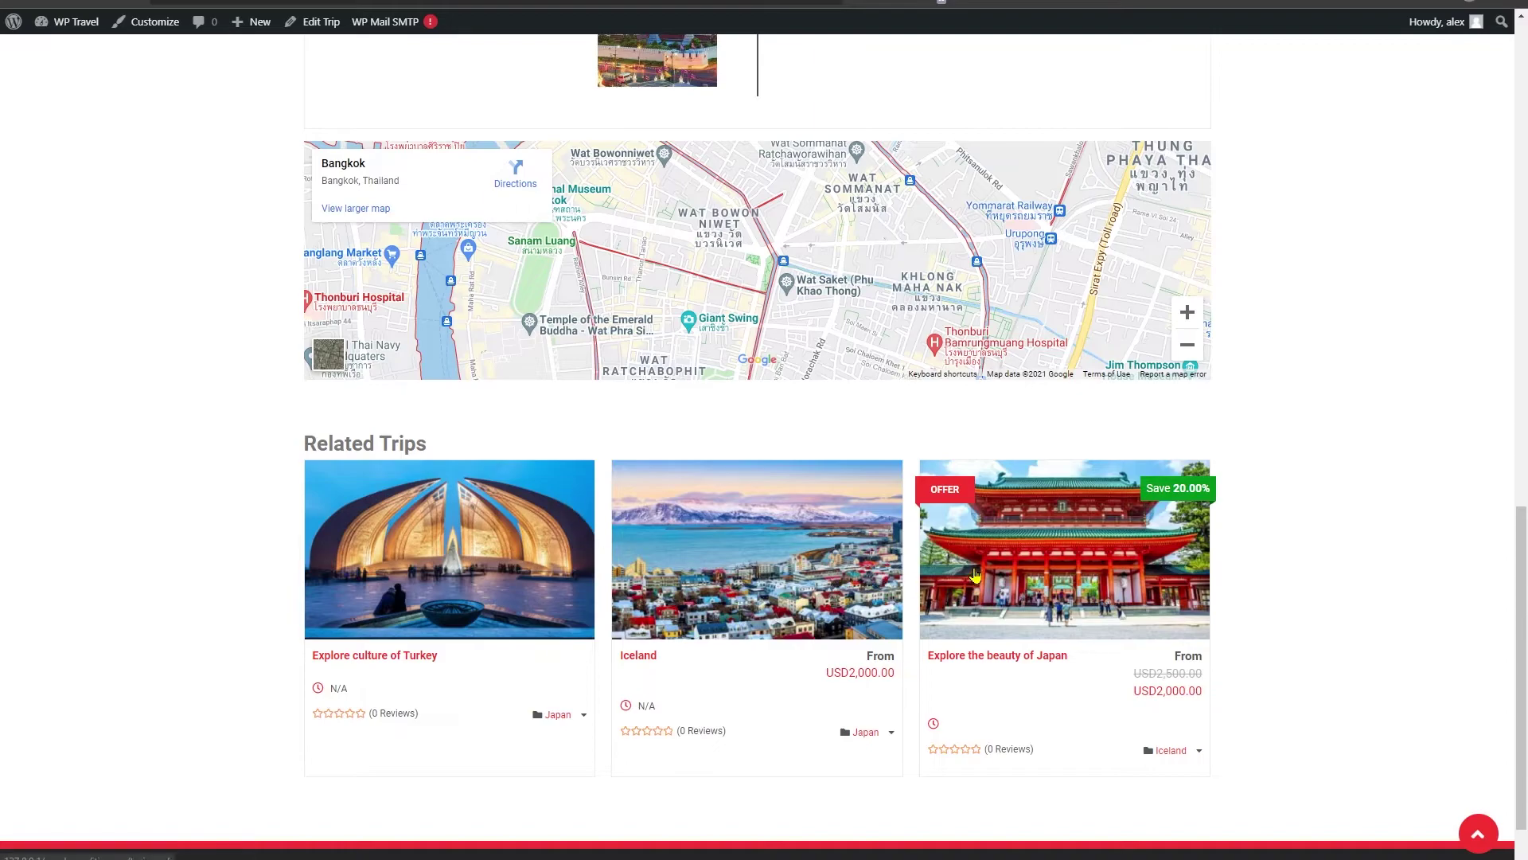
View the related Japan trip page, then close it to return to the editor
left_click(1001, 579)
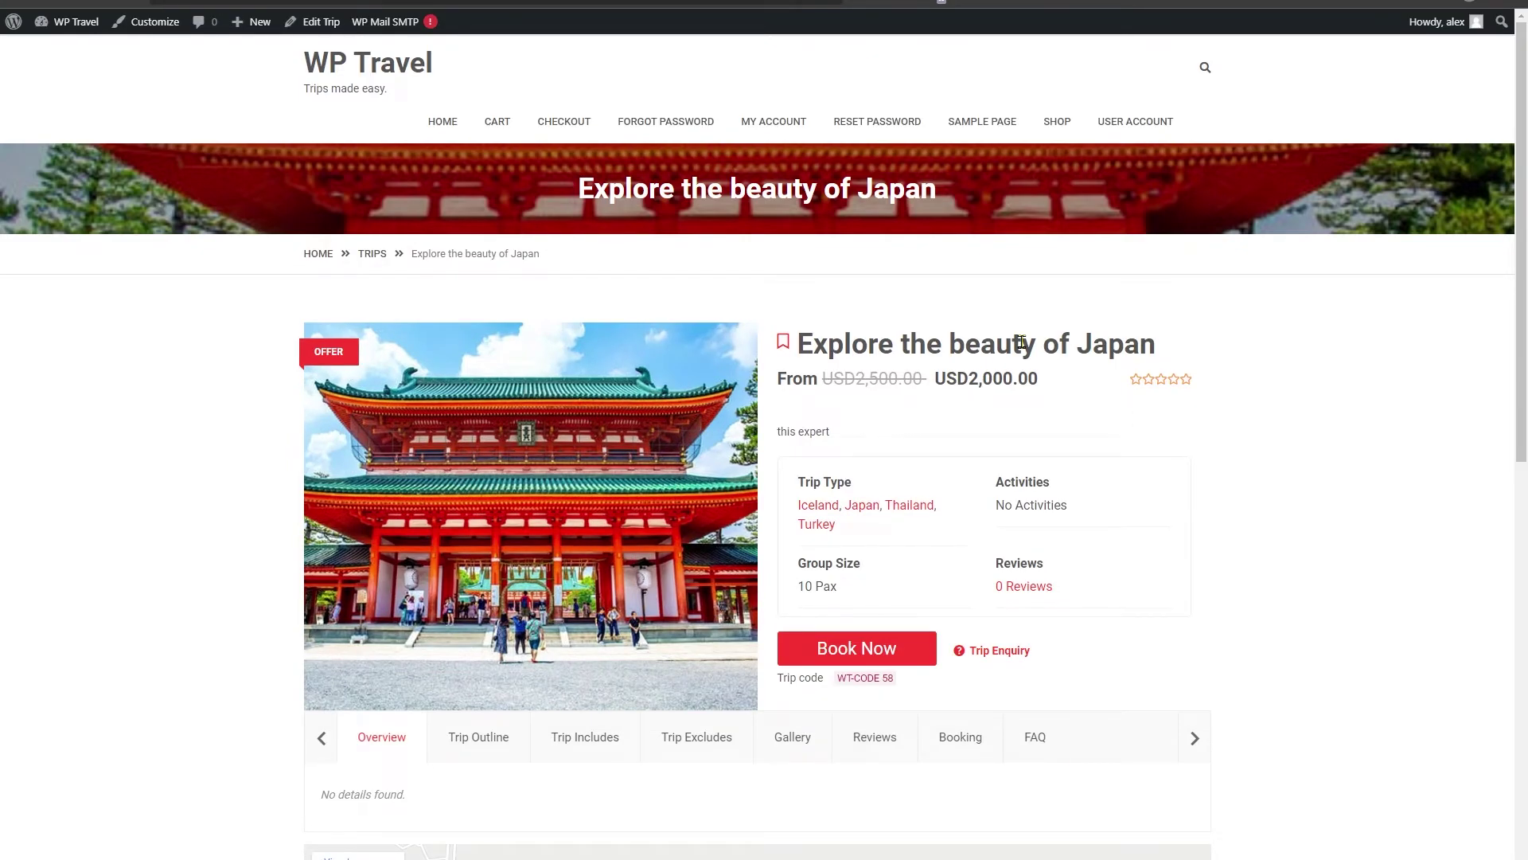
scroll(1021, 342, "down", 8)
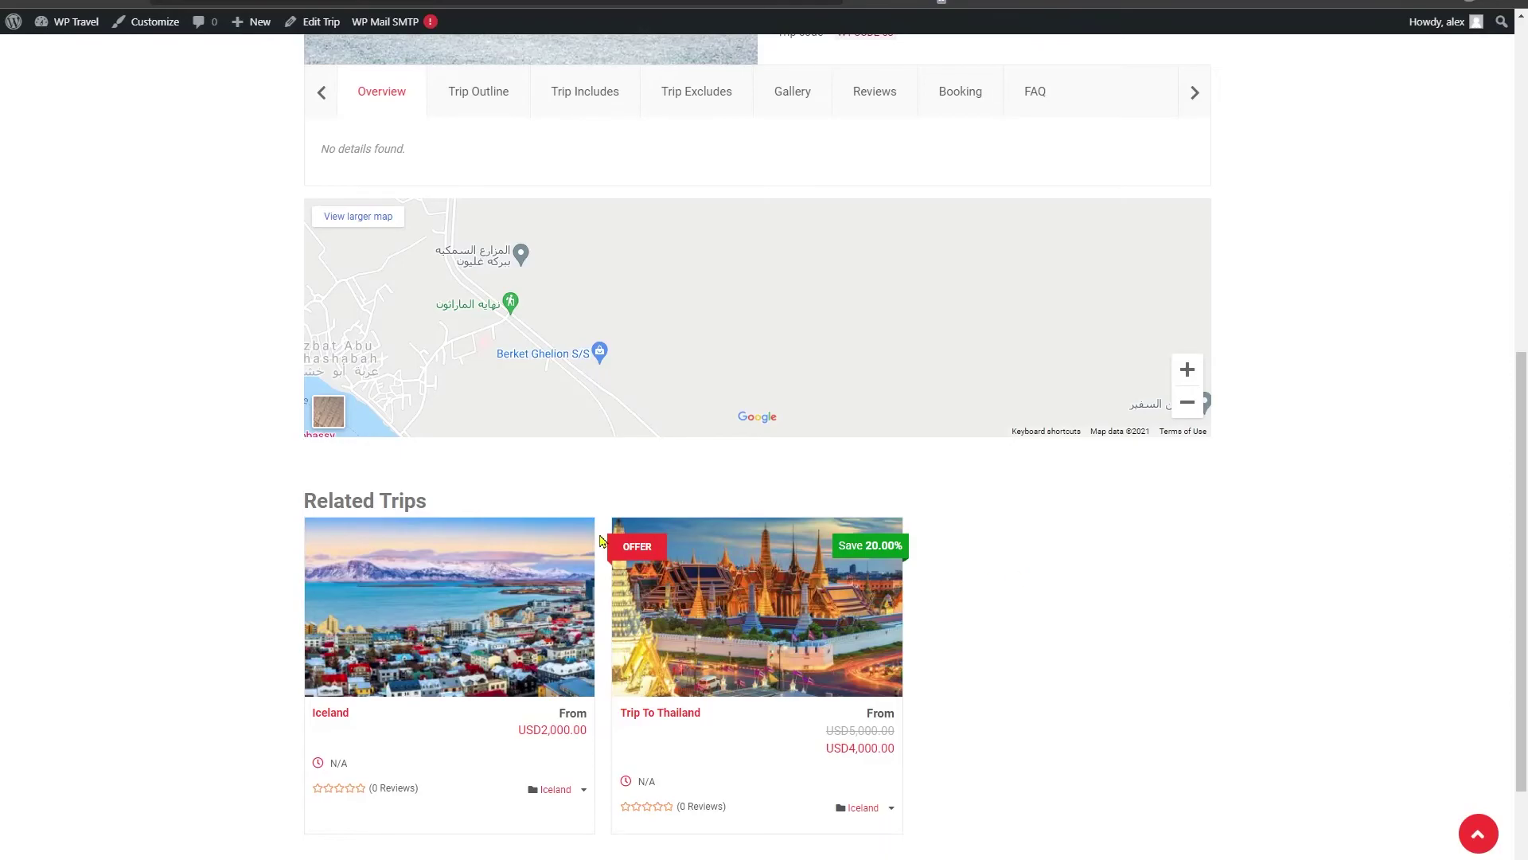
key("ctrl+w")
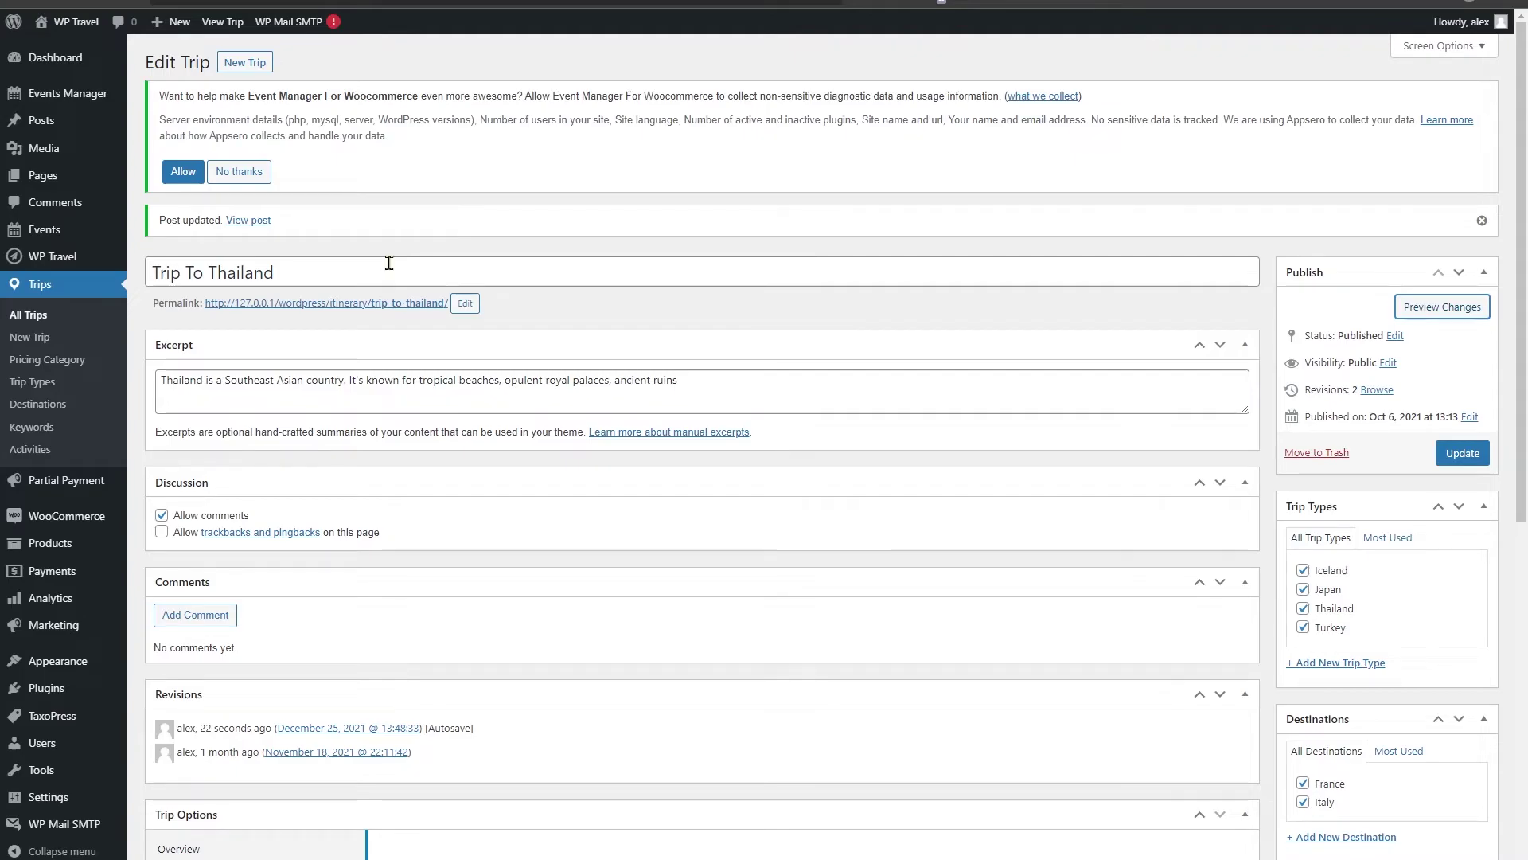
mouse_move(119, 164)
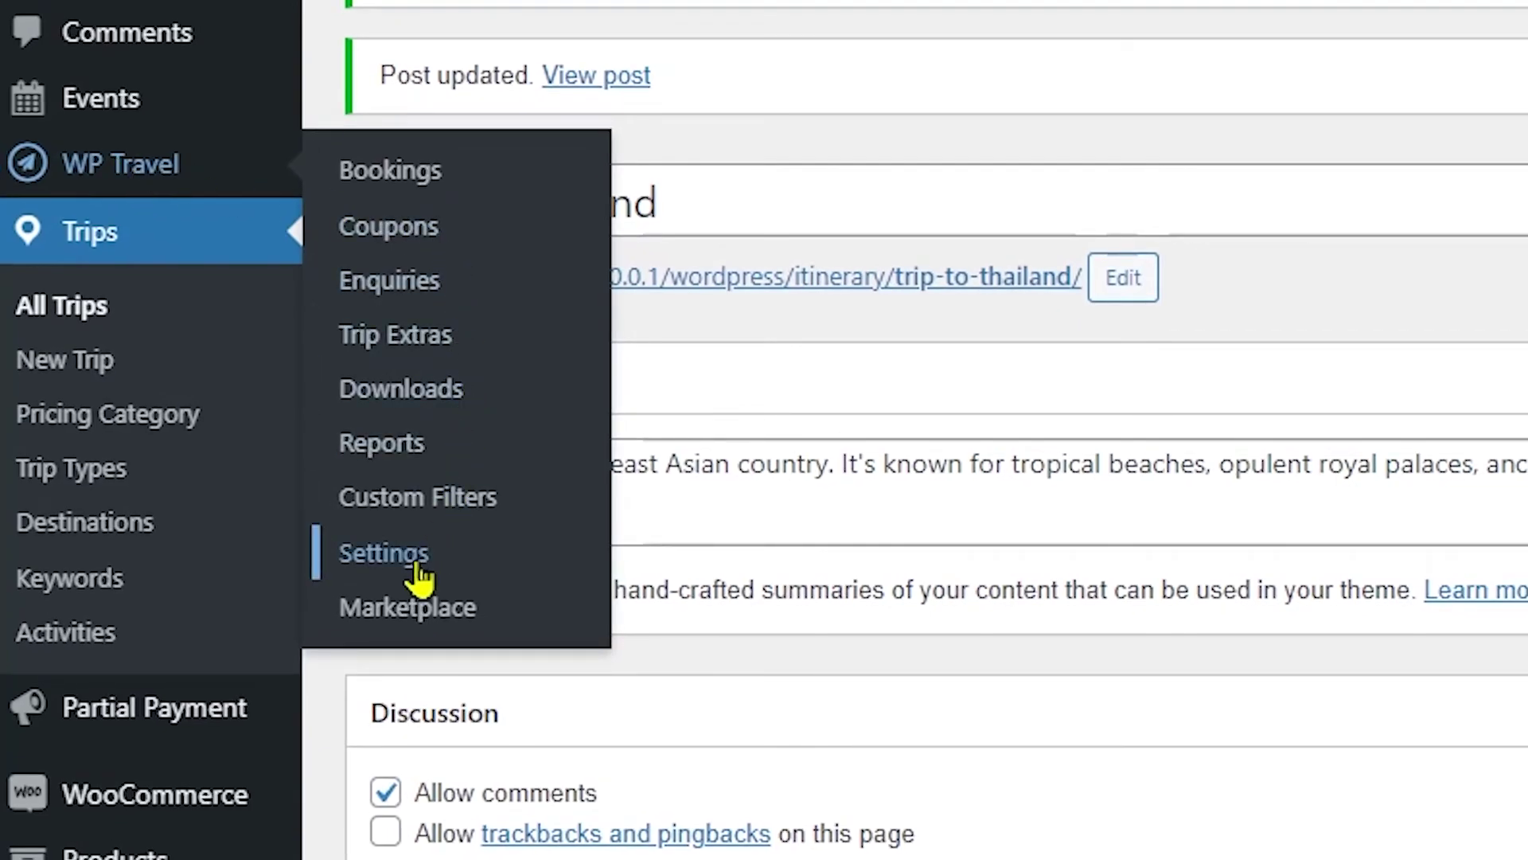
Turn on the Hide related trips toggle under WP Travel's Trip settings
left_click(417, 567)
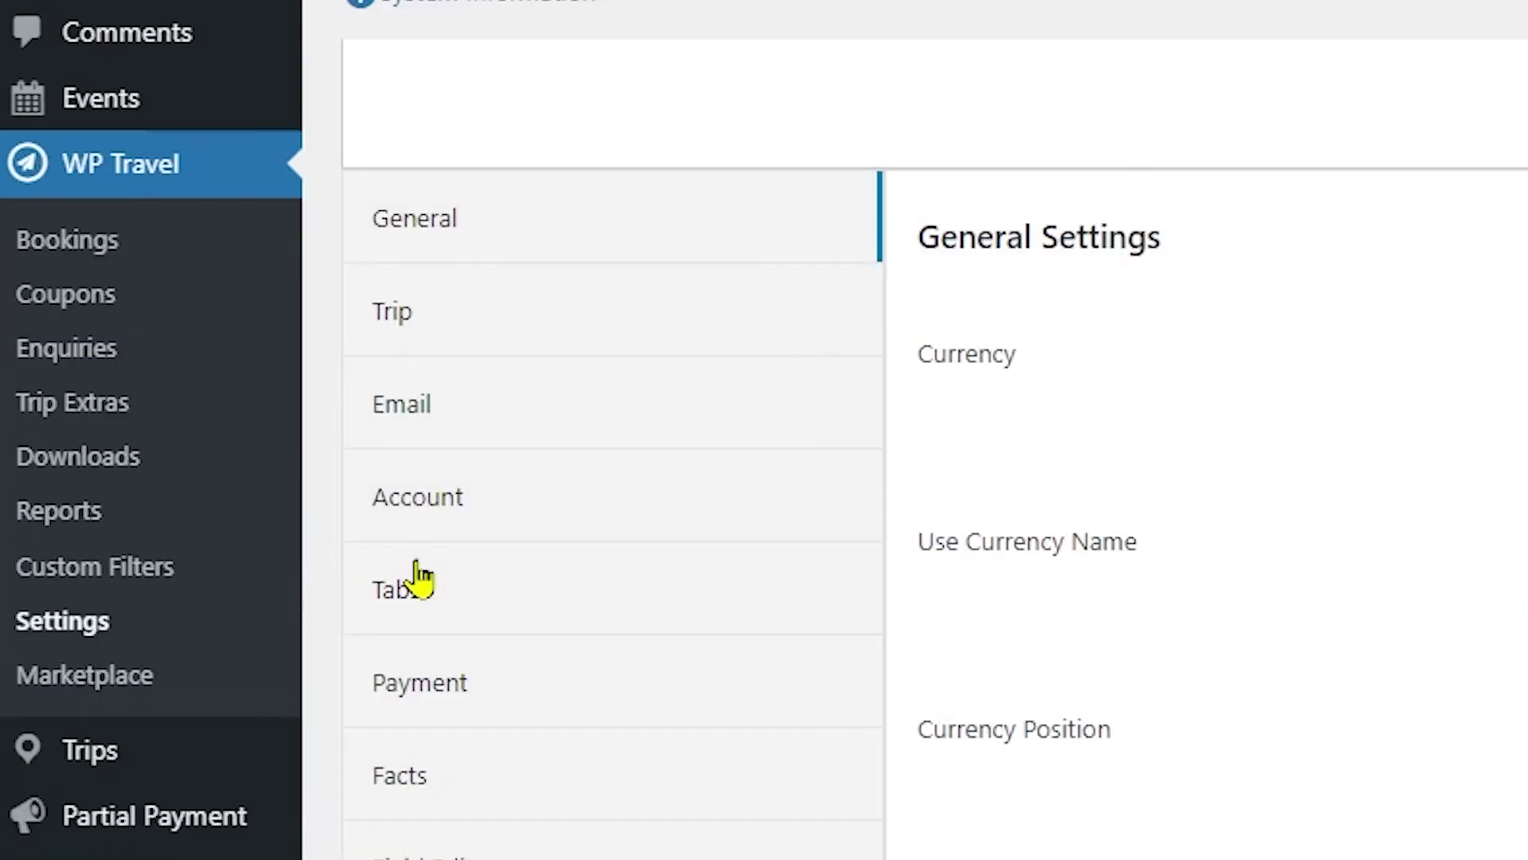
left_click(404, 327)
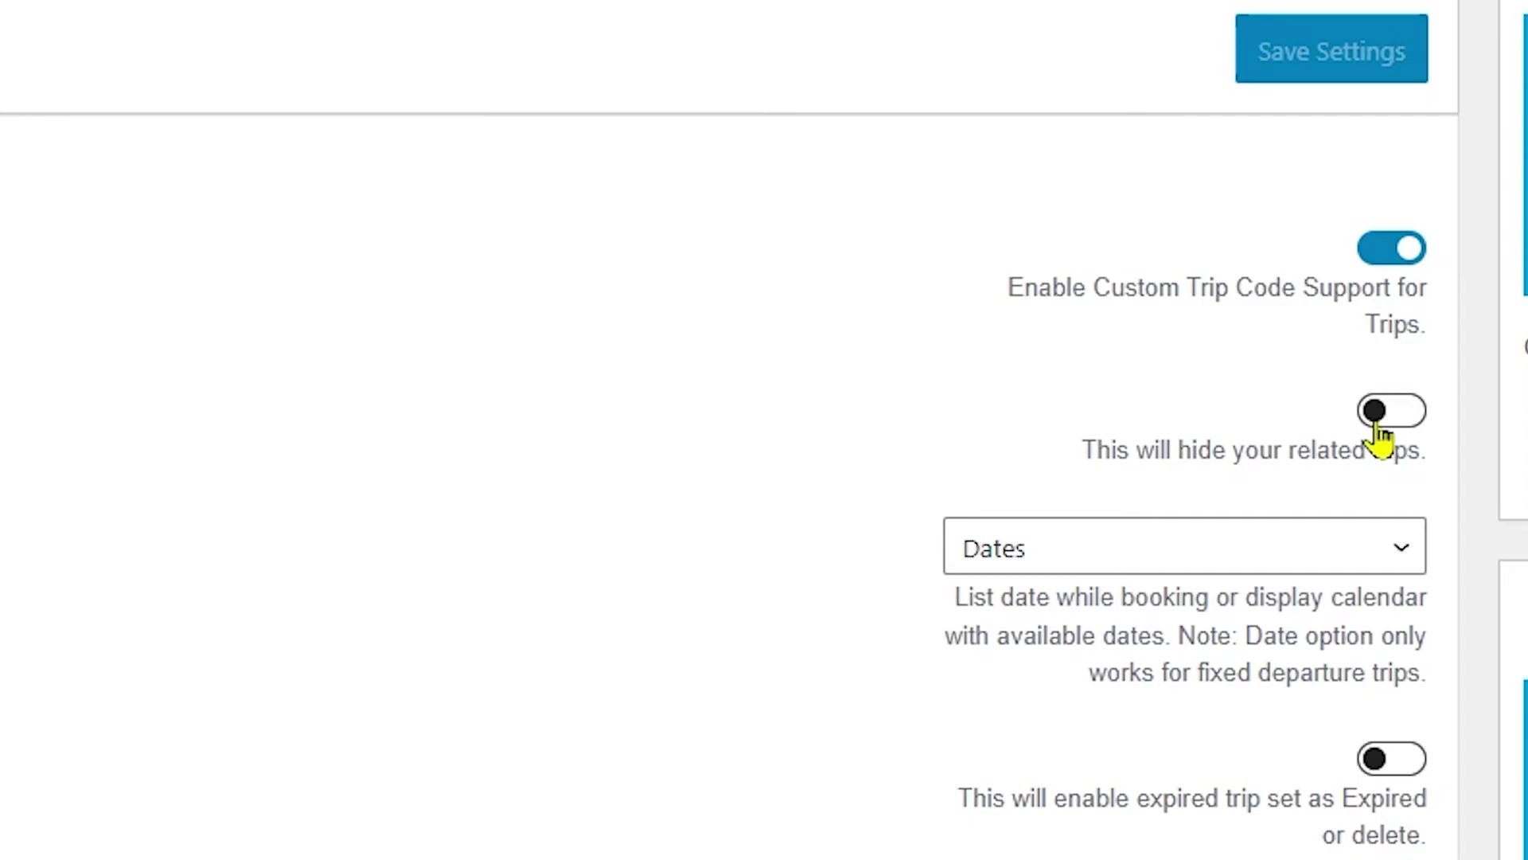
left_click(1378, 429)
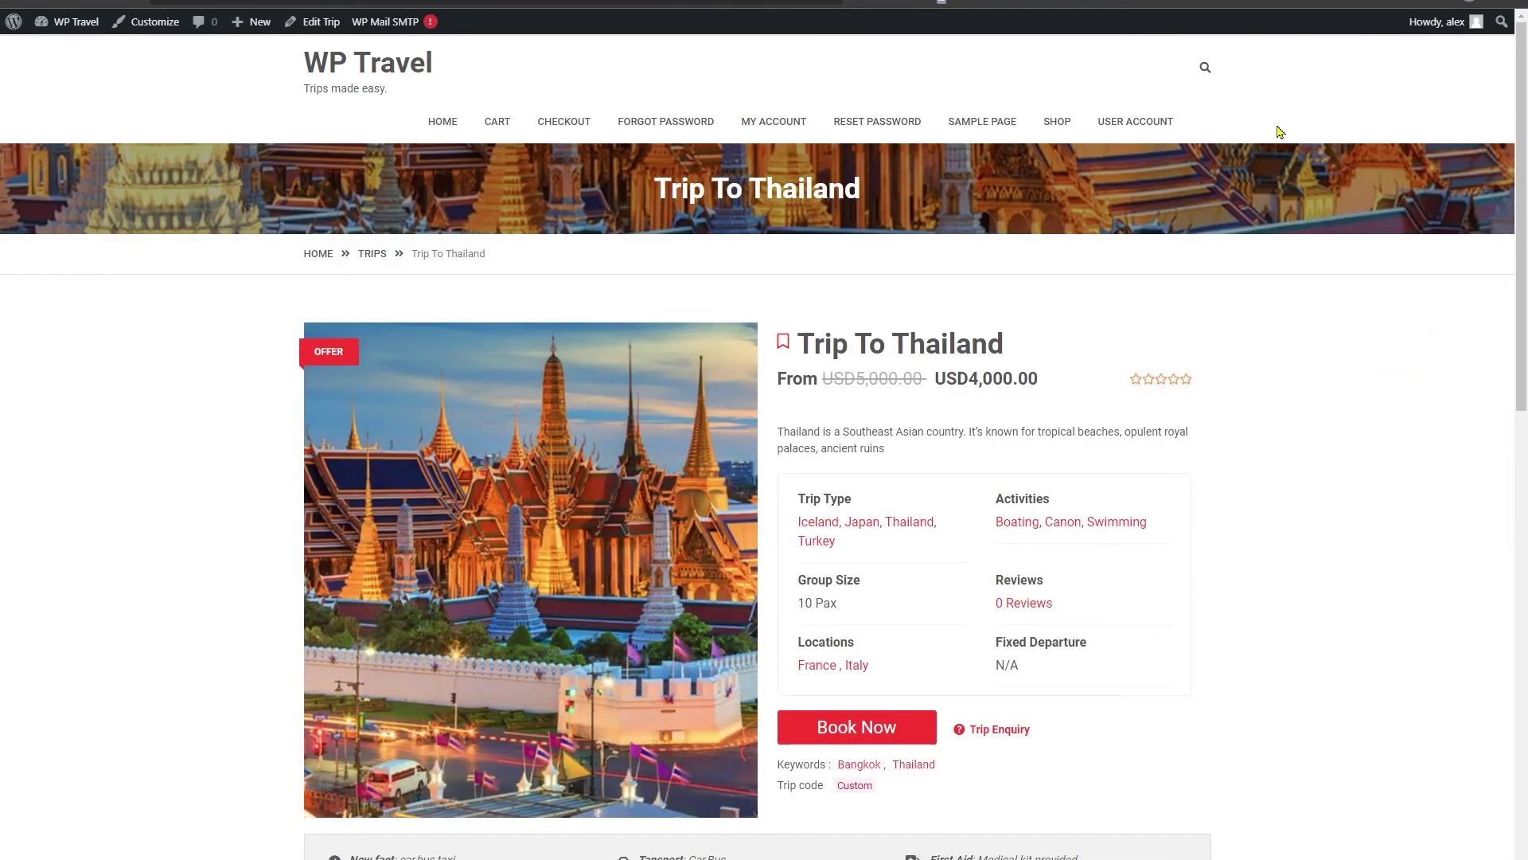
scroll(1112, 265, "down", 15)
scroll(1111, 257, "down", 2)
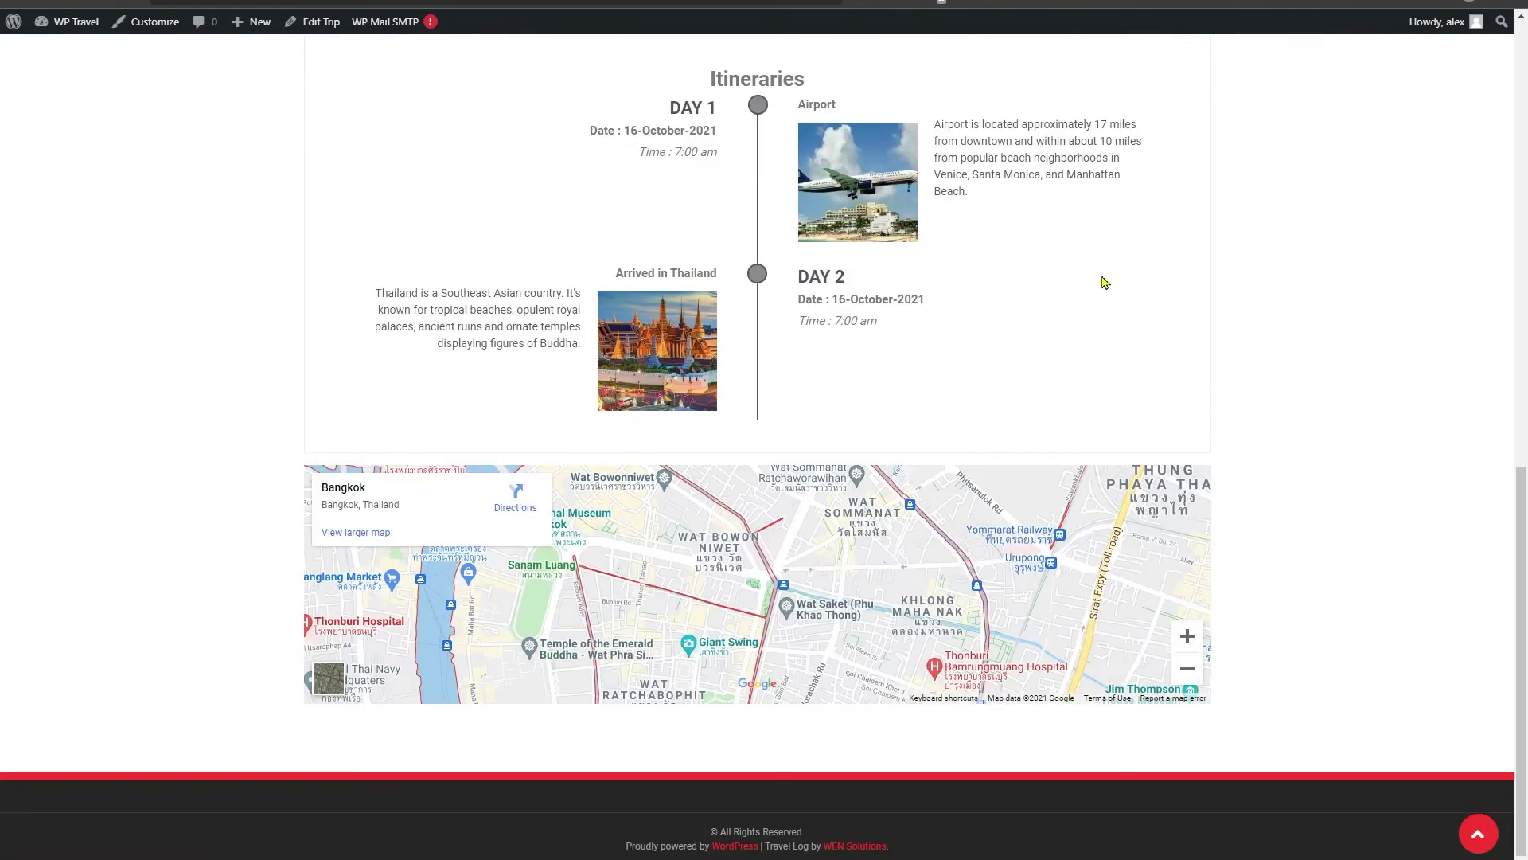